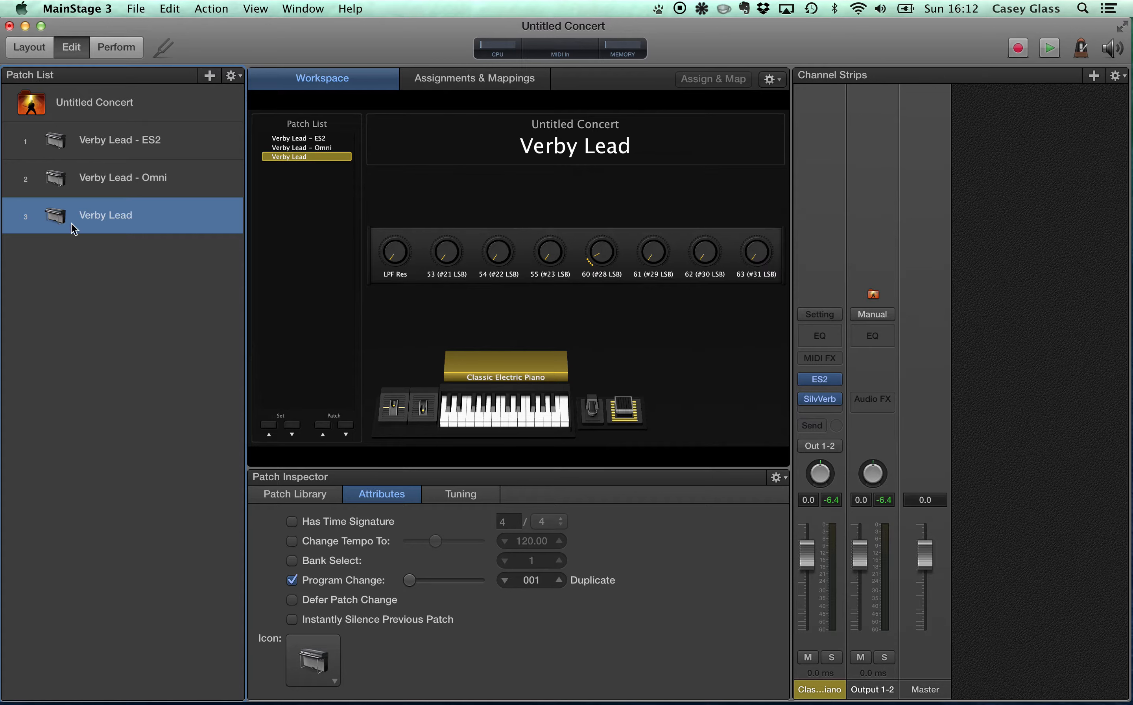
- Replace the Vintage Electric Piano instrument in the Verby Lead - ES2 patch with ES2 (Synthesizer 2) and dismiss the desktop notification
{"action": "left_click", "coordinate": [165, 149]}
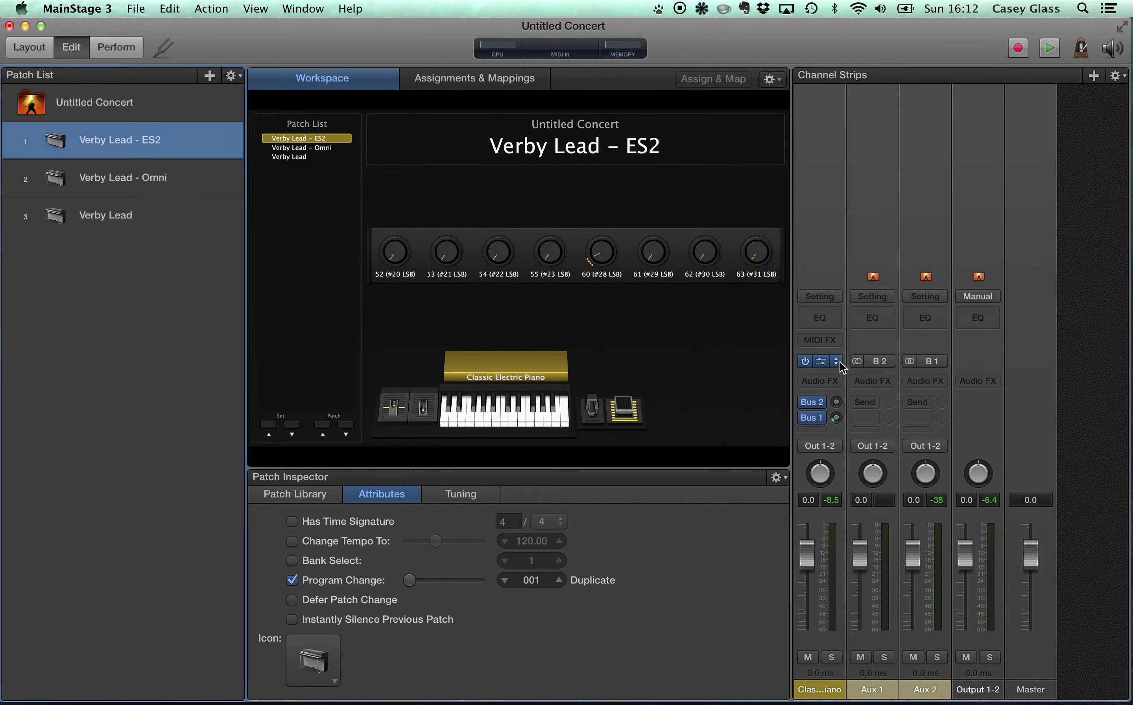
{"action": "left_click", "coordinate": [839, 364]}
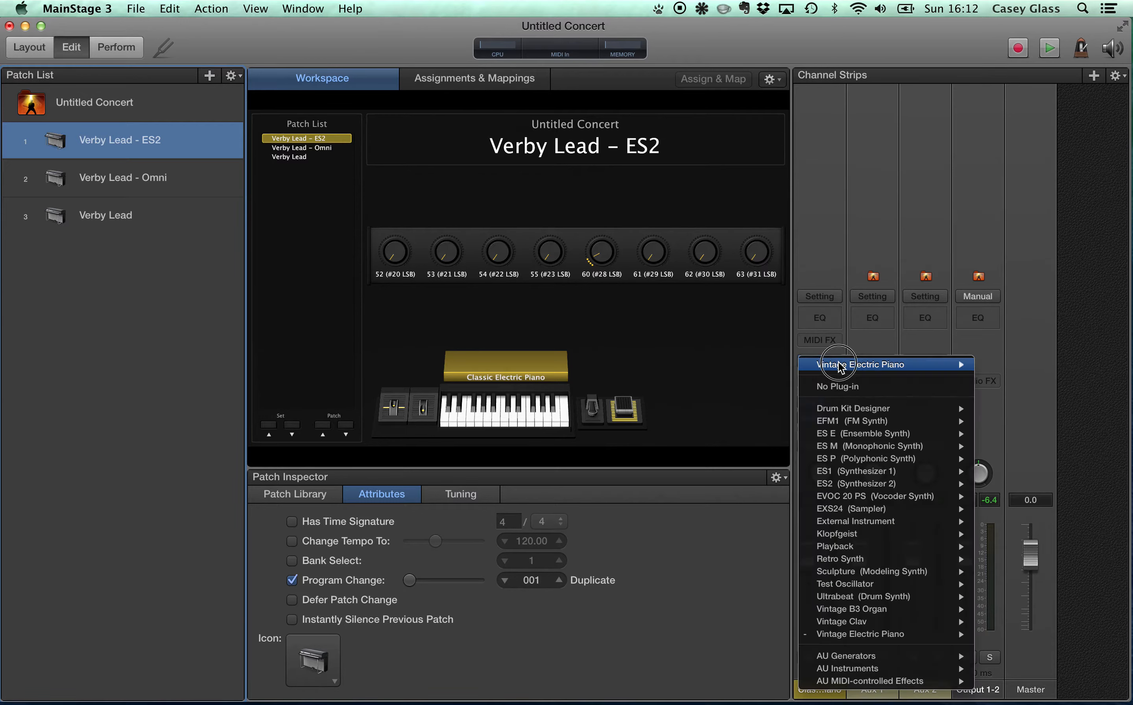
{"action": "left_click", "coordinate": [857, 485]}
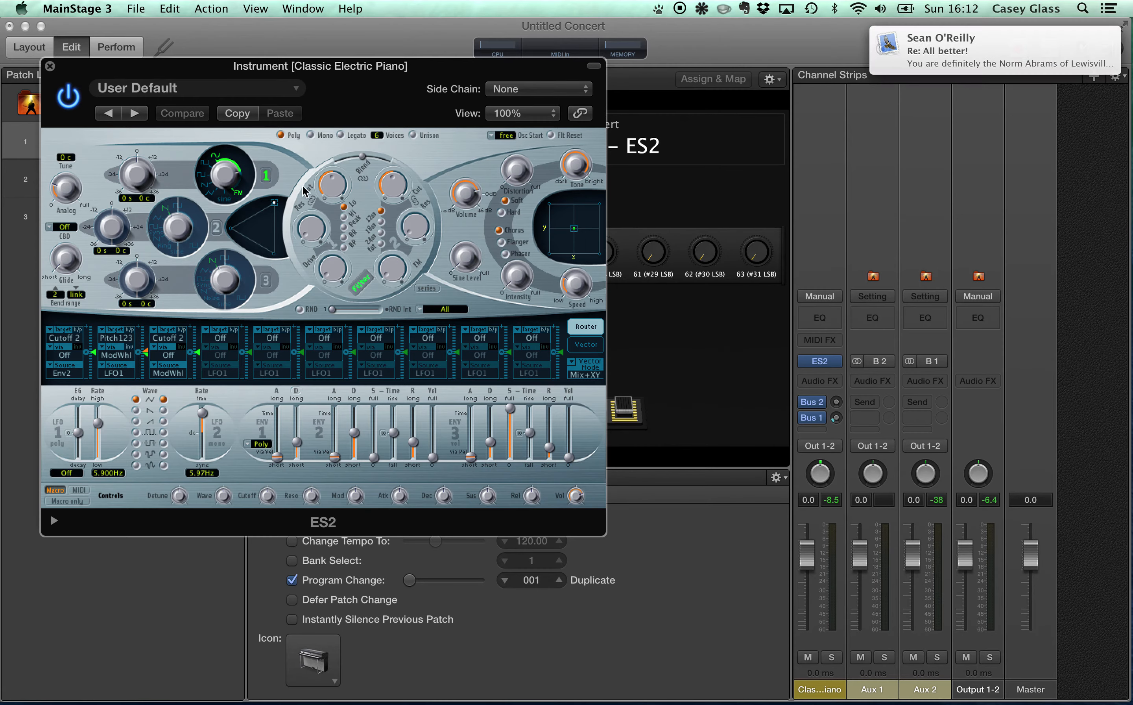
{"action": "mouse_move", "coordinate": [1071, 59]}
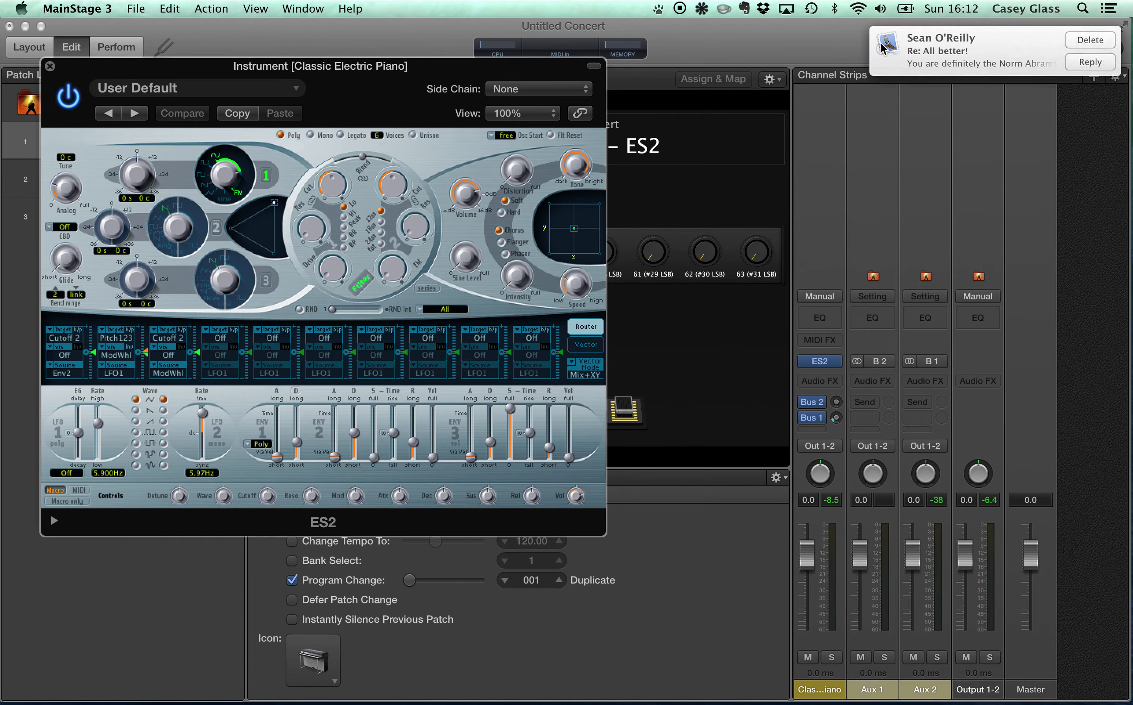
{"action": "left_click", "coordinate": [827, 40]}
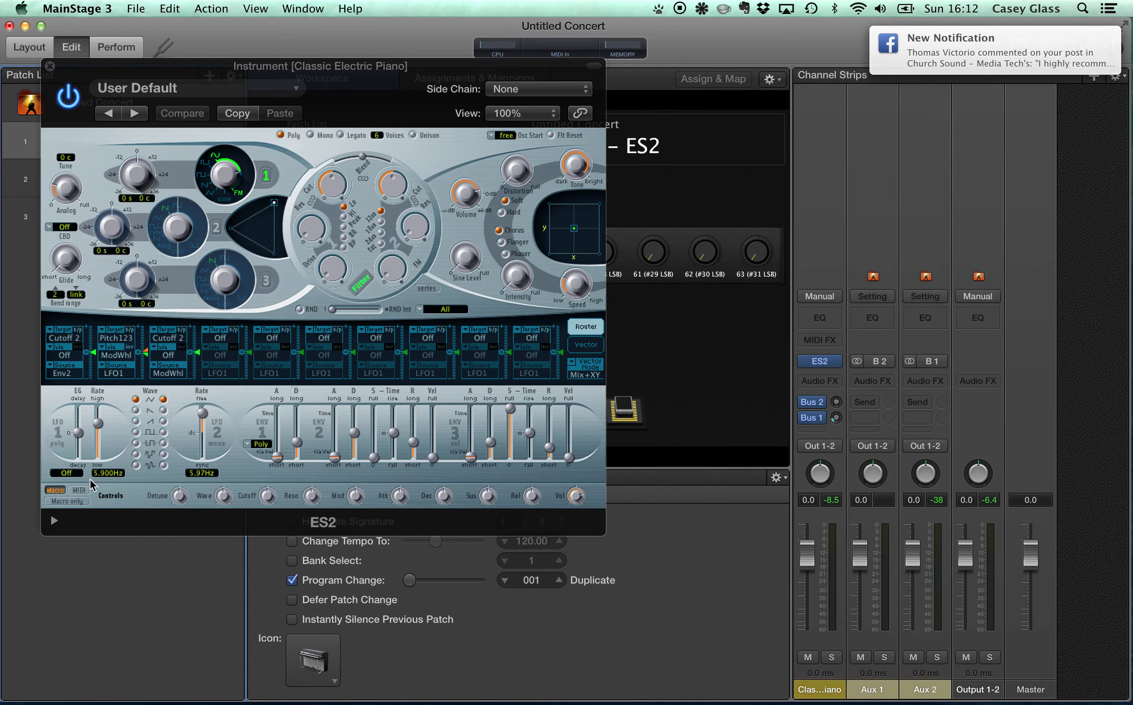
- Switch oscillator 1 to a square-type waveform and move the oscillator mix point to the centre of the triangle
{"action": "left_click", "coordinate": [213, 229]}
{"action": "left_click_drag", "start_coordinate": [211, 227], "coordinate": [215, 254]}
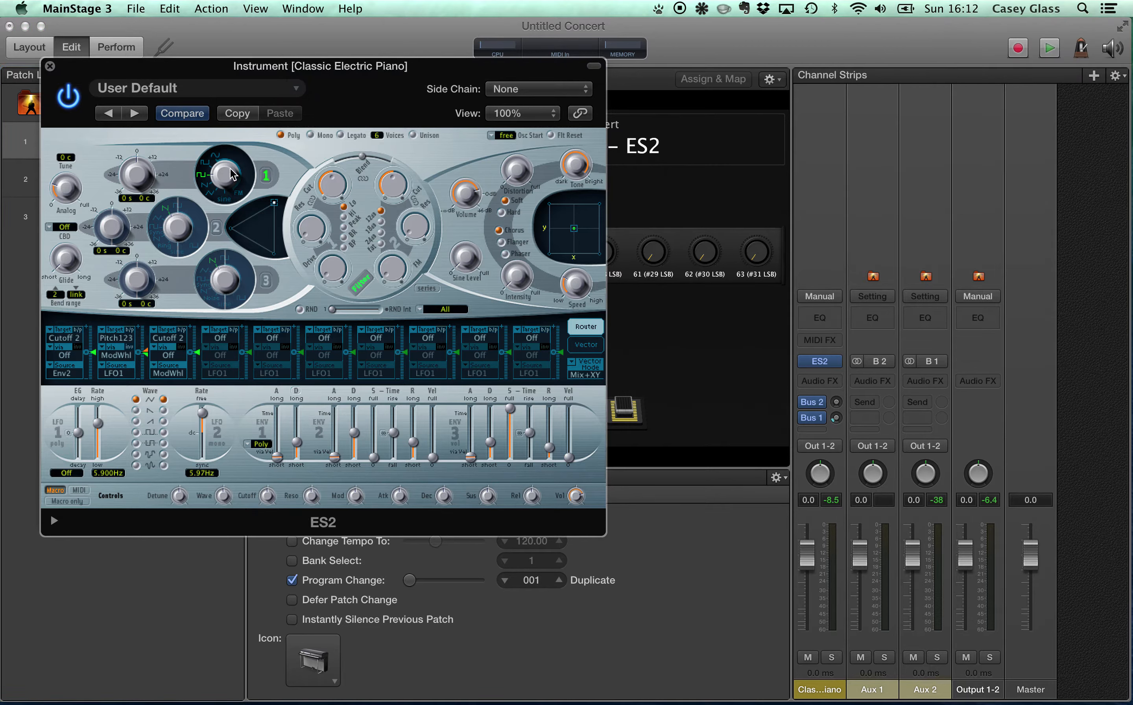
{"action": "mouse_move", "coordinate": [334, 702]}
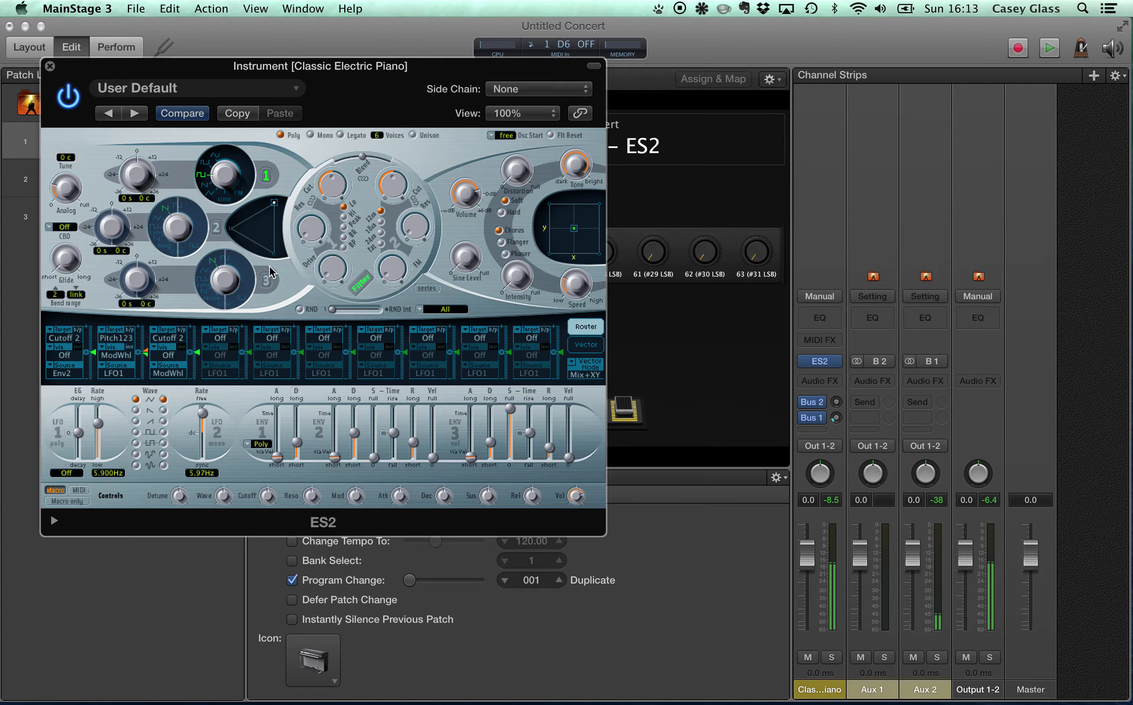
{"action": "left_click_drag", "start_coordinate": [225, 160], "coordinate": [226, 167]}
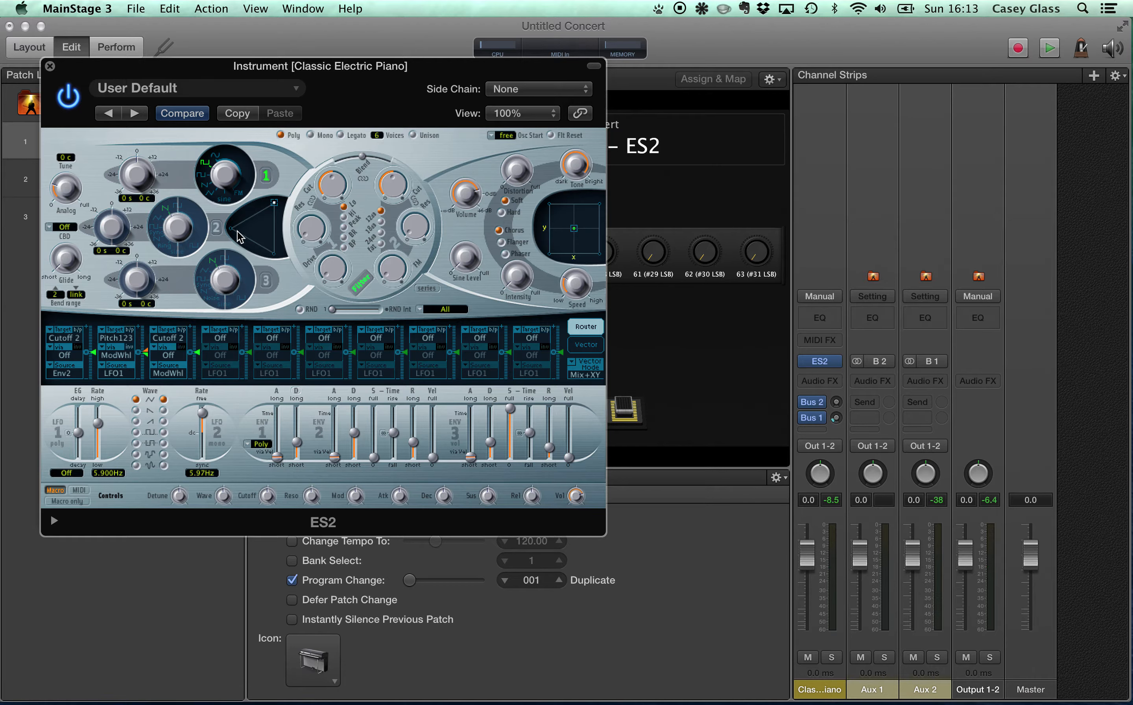
{"action": "left_click_drag", "start_coordinate": [275, 201], "coordinate": [261, 228]}
- Set the ES2 voice count to 4 and turn on Unison
{"action": "double_click", "coordinate": [379, 135]}
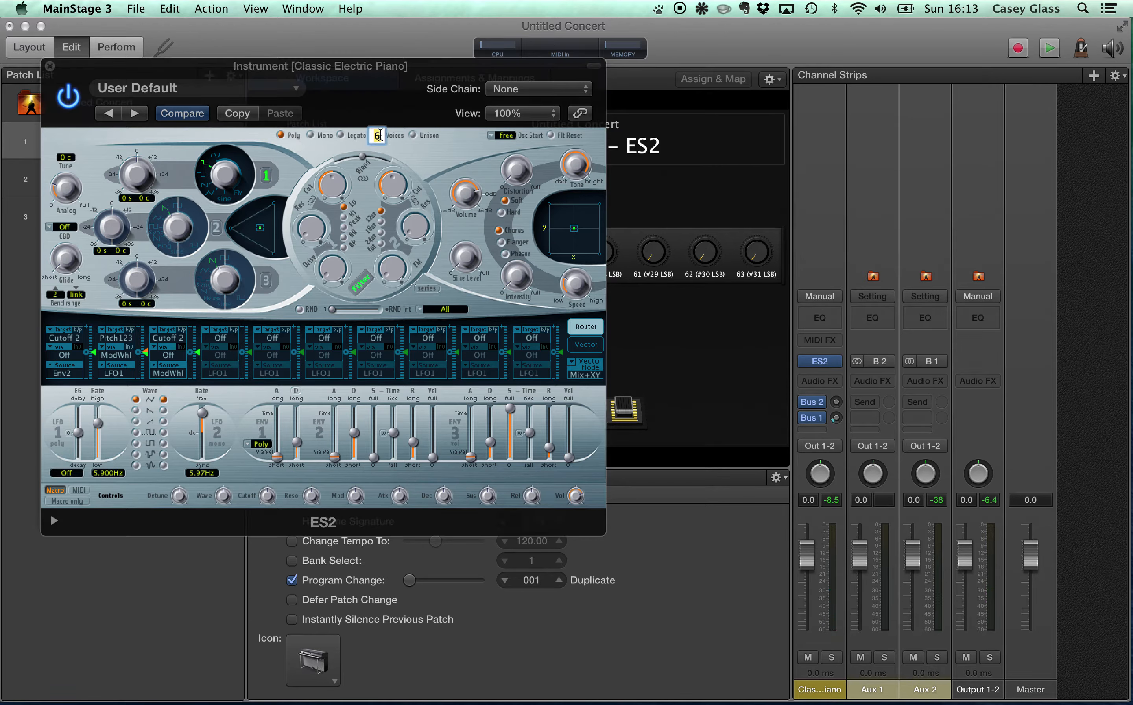
{"action": "key", "text": "Return"}
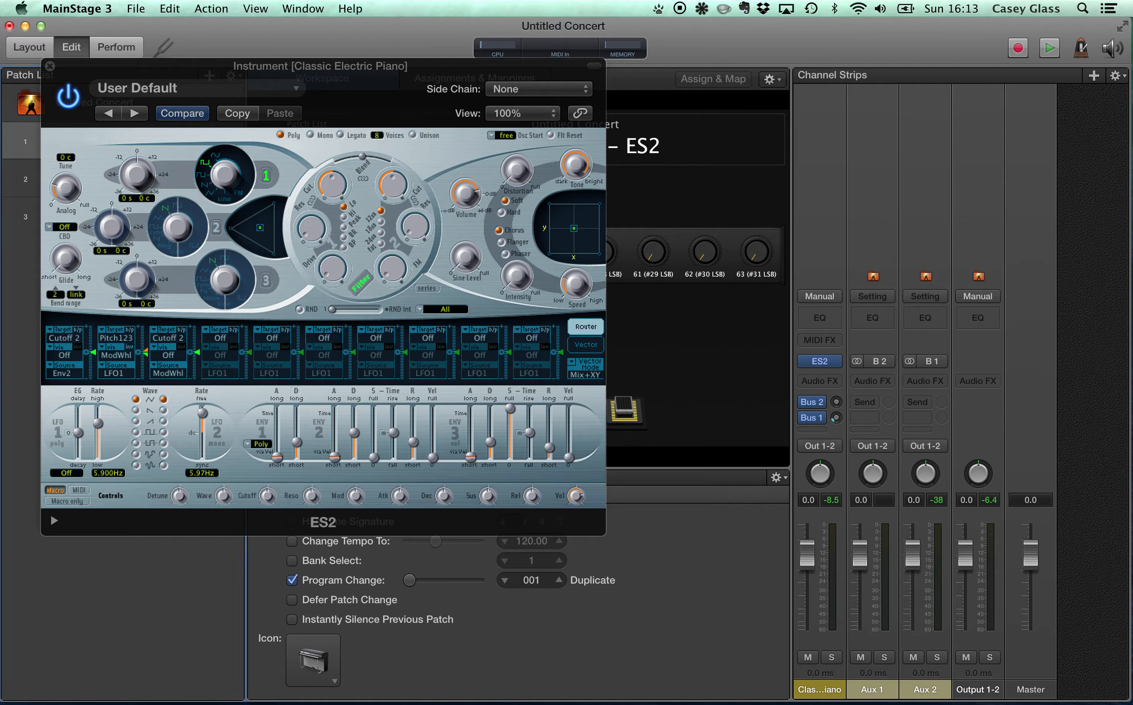
{"action": "left_click", "coordinate": [413, 135]}
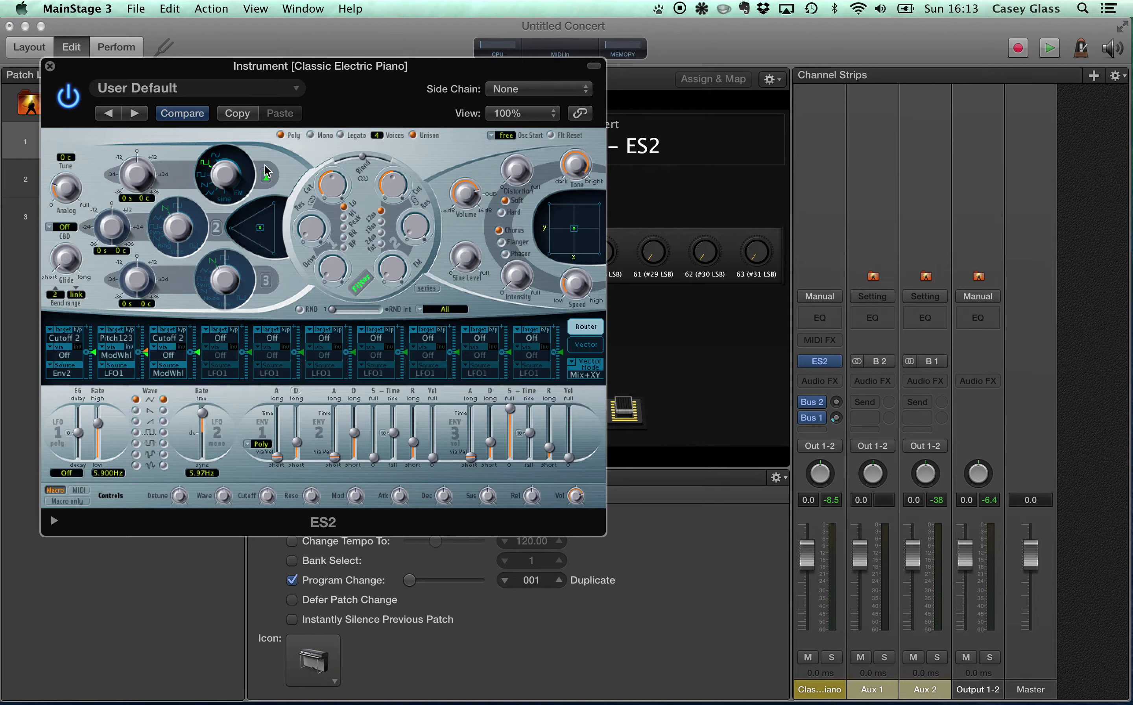
- Turn on oscillators 2 and 3 and set both to square-type waveforms
{"action": "left_click", "coordinate": [217, 229]}
{"action": "left_click_drag", "start_coordinate": [176, 230], "coordinate": [179, 167]}
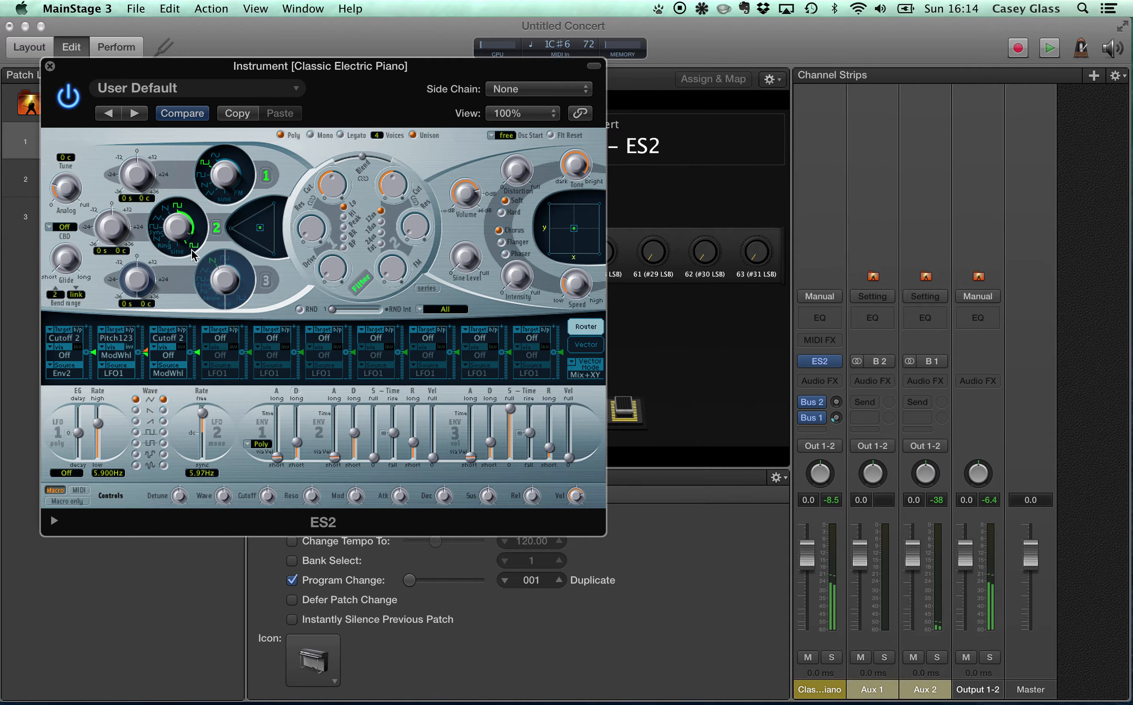
{"action": "left_click", "coordinate": [269, 280]}
{"action": "left_click_drag", "start_coordinate": [228, 280], "coordinate": [223, 244]}
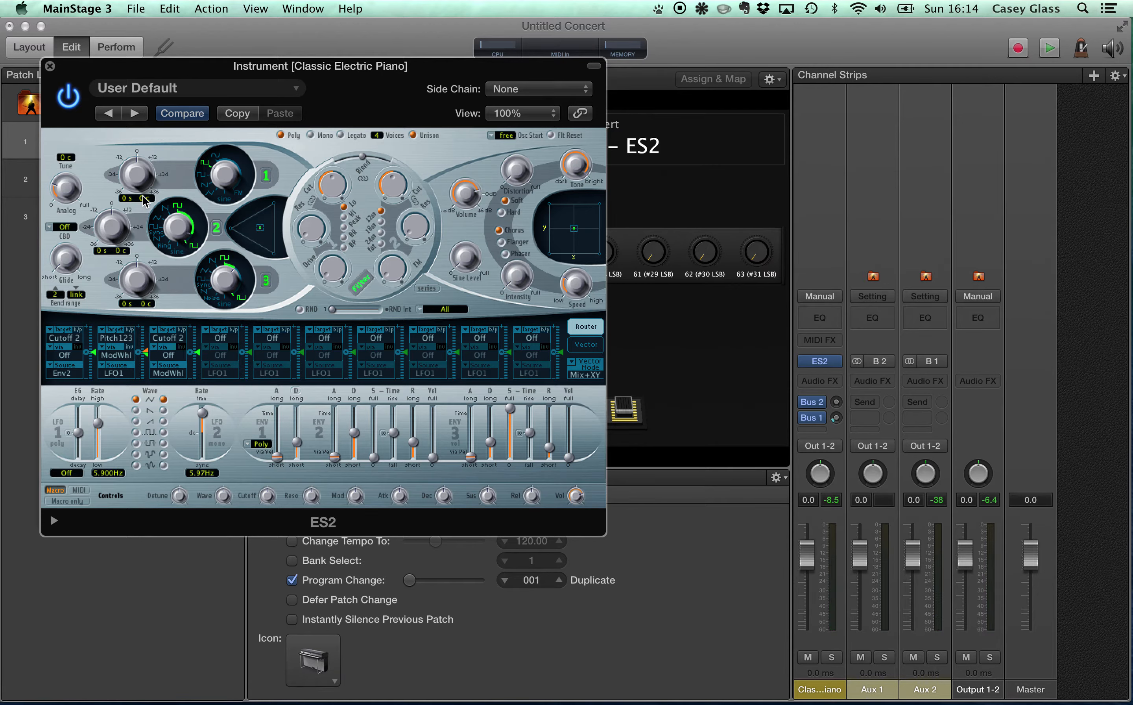
- Detune oscillator 1 to -11 cents and oscillator 3 to 11 cents, and add a slight glide
{"action": "left_click_drag", "start_coordinate": [145, 201], "coordinate": [151, 249]}
{"action": "left_click_drag", "start_coordinate": [144, 309], "coordinate": [145, 268]}
{"action": "mouse_move", "coordinate": [62, 256]}
{"action": "left_mouse_down"}
{"action": "mouse_move", "coordinate": [59, 240]}
{"action": "mouse_move", "coordinate": [66, 262]}
{"action": "mouse_move", "coordinate": [66, 250]}
{"action": "left_mouse_up"}
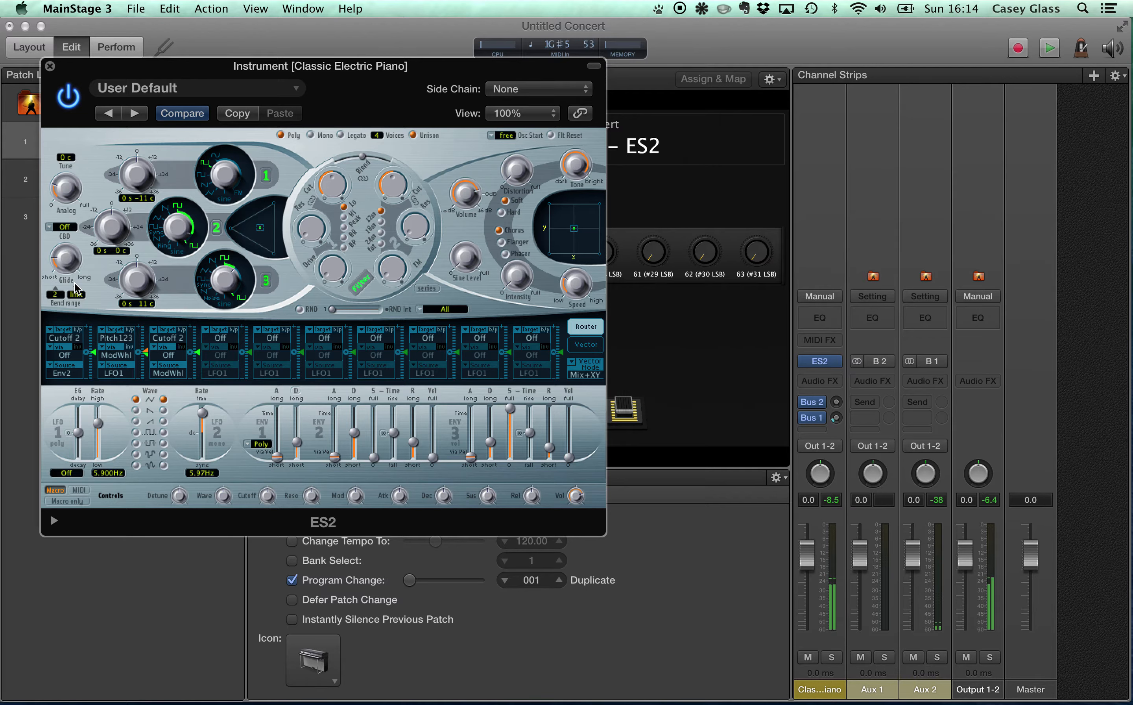
{"action": "left_click_drag", "start_coordinate": [64, 259], "coordinate": [61, 225]}
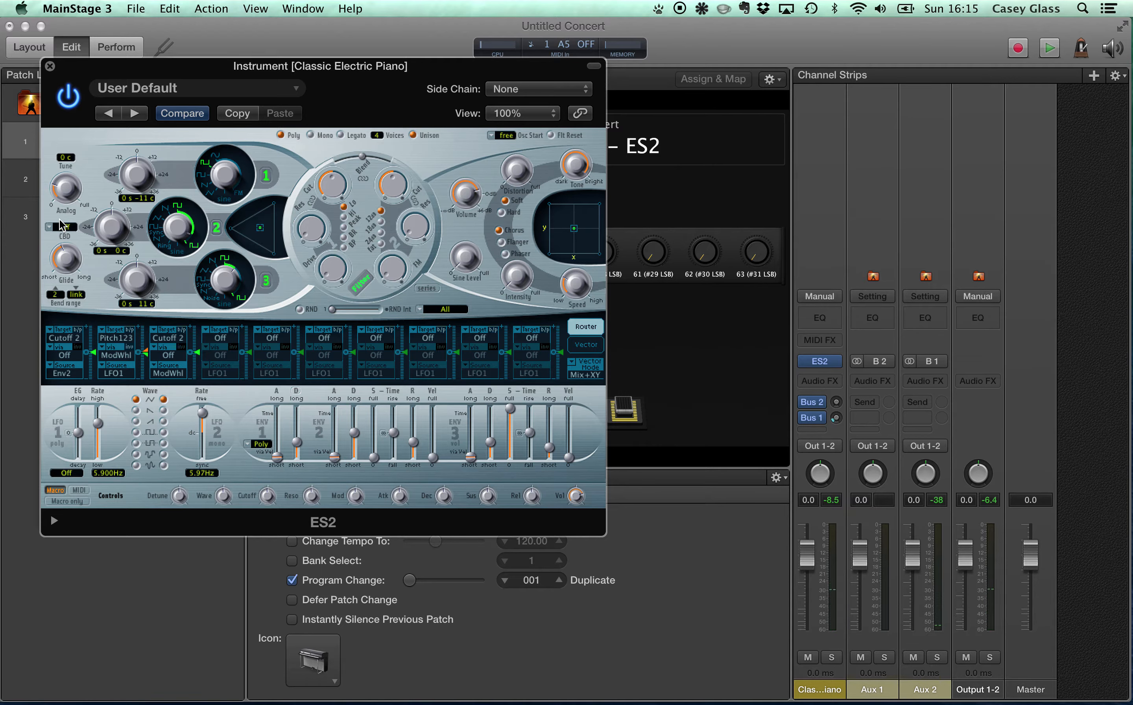
- Switch the filter routing from series to parallel and slightly lengthen the attack of envelope 3
{"action": "left_click", "coordinate": [463, 183]}
{"action": "left_click", "coordinate": [428, 288]}
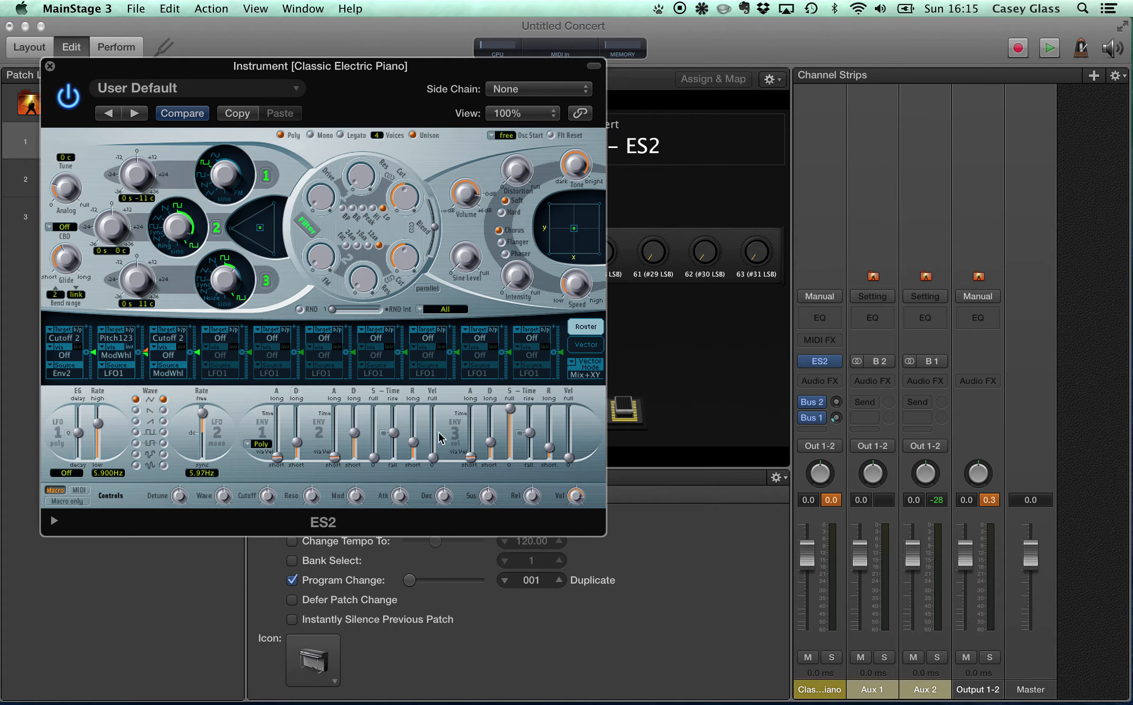
{"action": "left_click_drag", "start_coordinate": [472, 461], "coordinate": [472, 453]}
{"action": "left_click", "coordinate": [472, 446]}
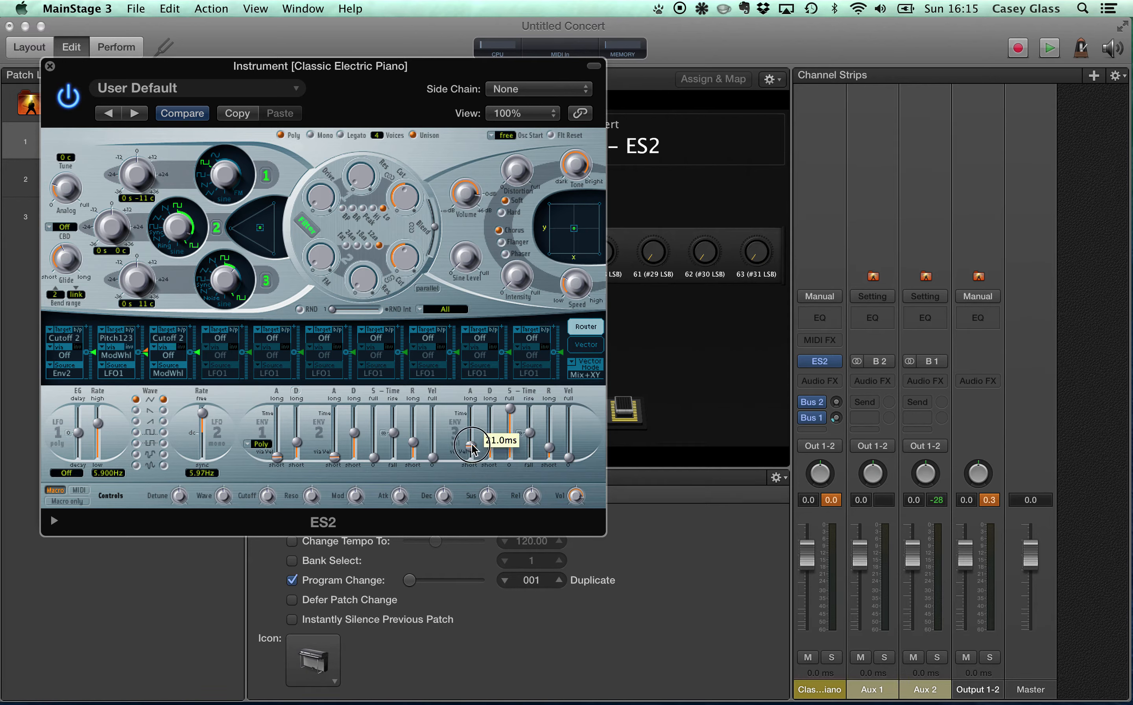
{"action": "left_click_drag", "start_coordinate": [472, 448], "coordinate": [472, 448]}
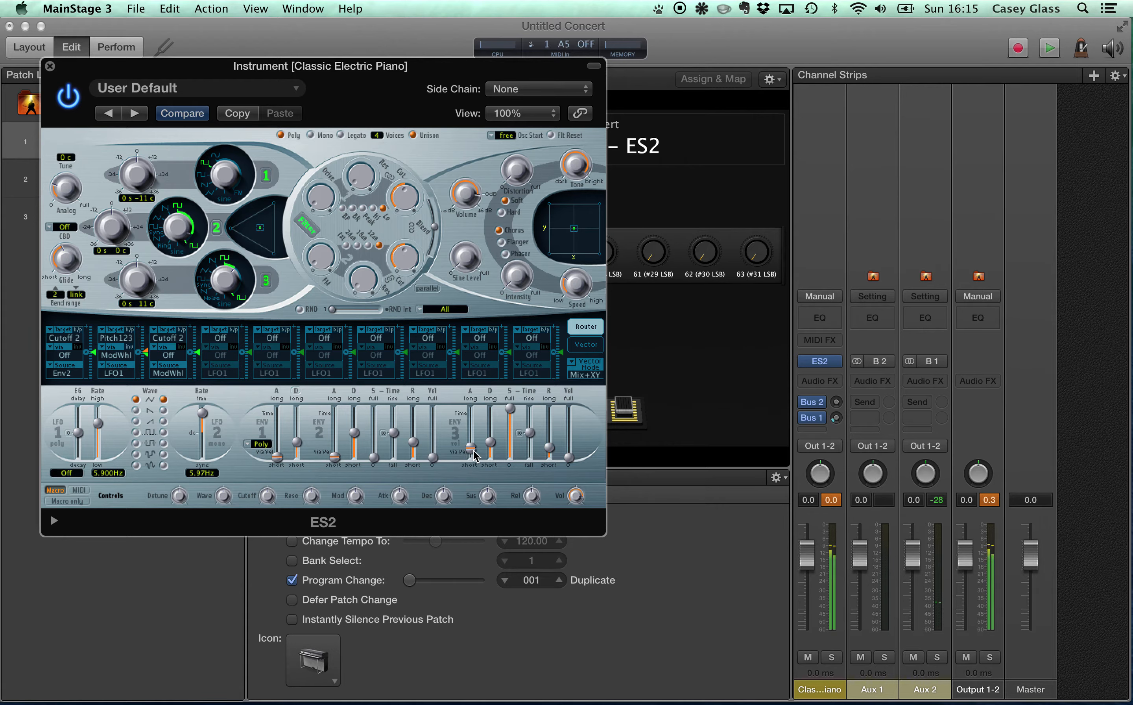
{"action": "left_click_drag", "start_coordinate": [474, 455], "coordinate": [474, 454]}
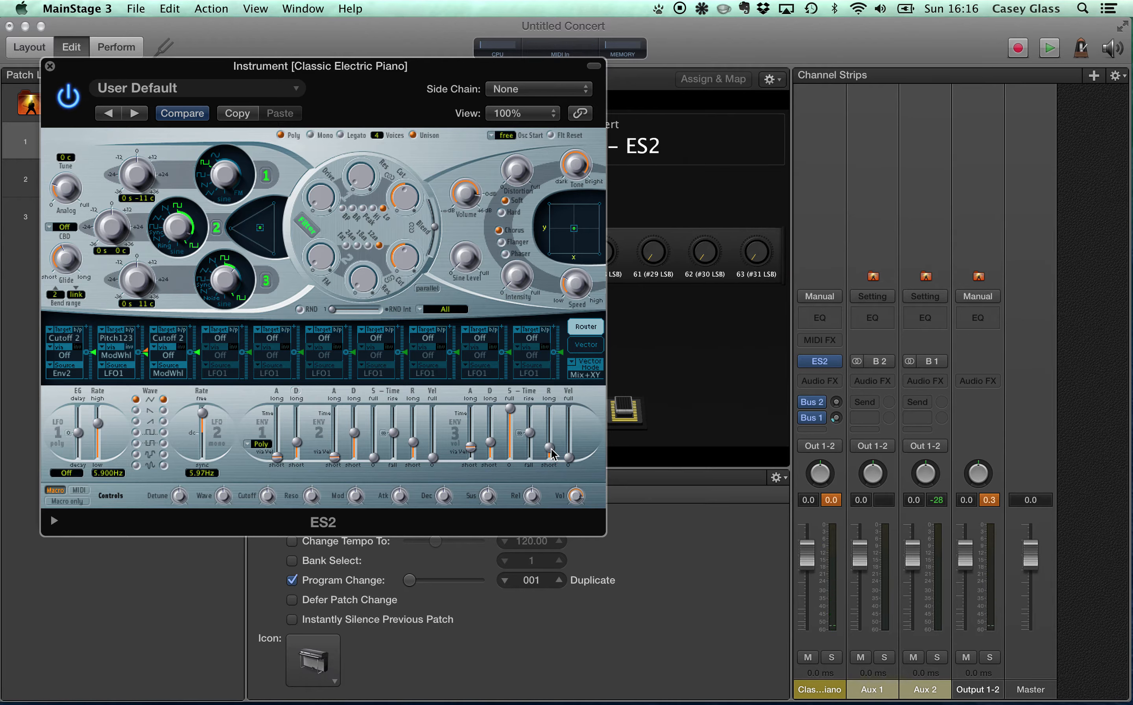
- Try longer release and lower sustain settings on envelope 3, ending with a short release and full sustain
{"action": "left_click", "coordinate": [550, 447]}
{"action": "mouse_move", "coordinate": [551, 446]}
{"action": "left_mouse_down"}
{"action": "mouse_move", "coordinate": [551, 412]}
{"action": "mouse_move", "coordinate": [551, 424]}
{"action": "left_mouse_up"}
{"action": "left_click_drag", "start_coordinate": [549, 424], "coordinate": [512, 441]}
{"action": "left_click_drag", "start_coordinate": [512, 438], "coordinate": [509, 389]}
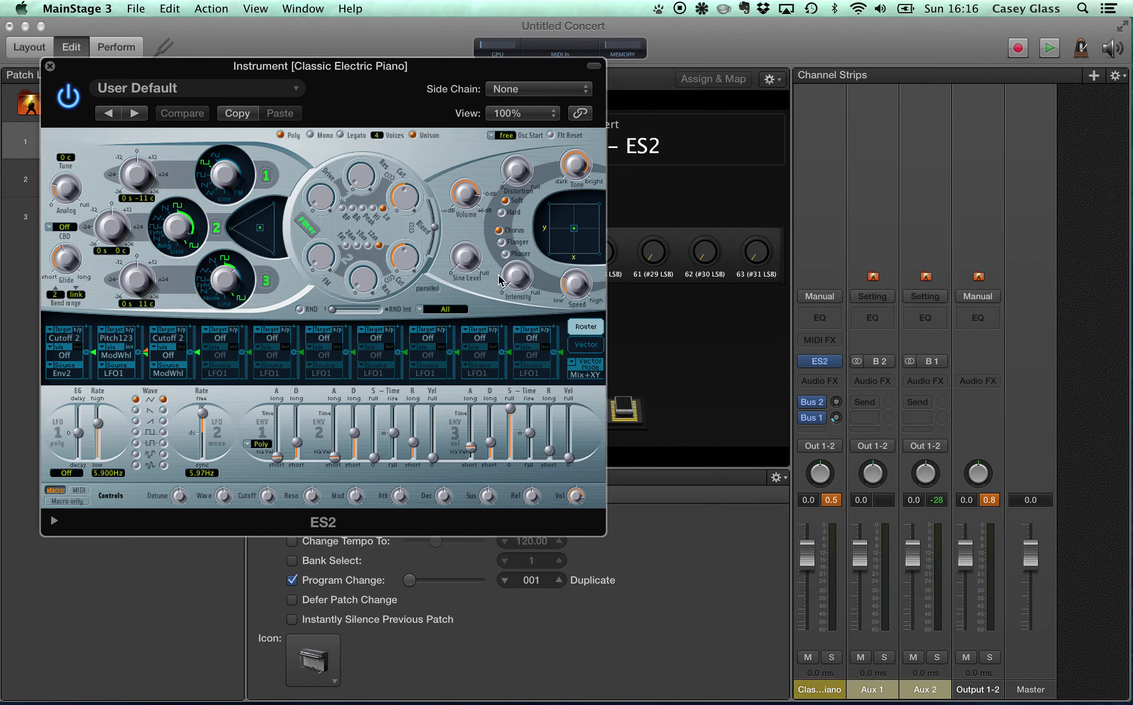
- Shift the filter blend toward filter 2 and set filter 2's slope to 24 dB
{"action": "left_click_drag", "start_coordinate": [441, 237], "coordinate": [420, 289]}
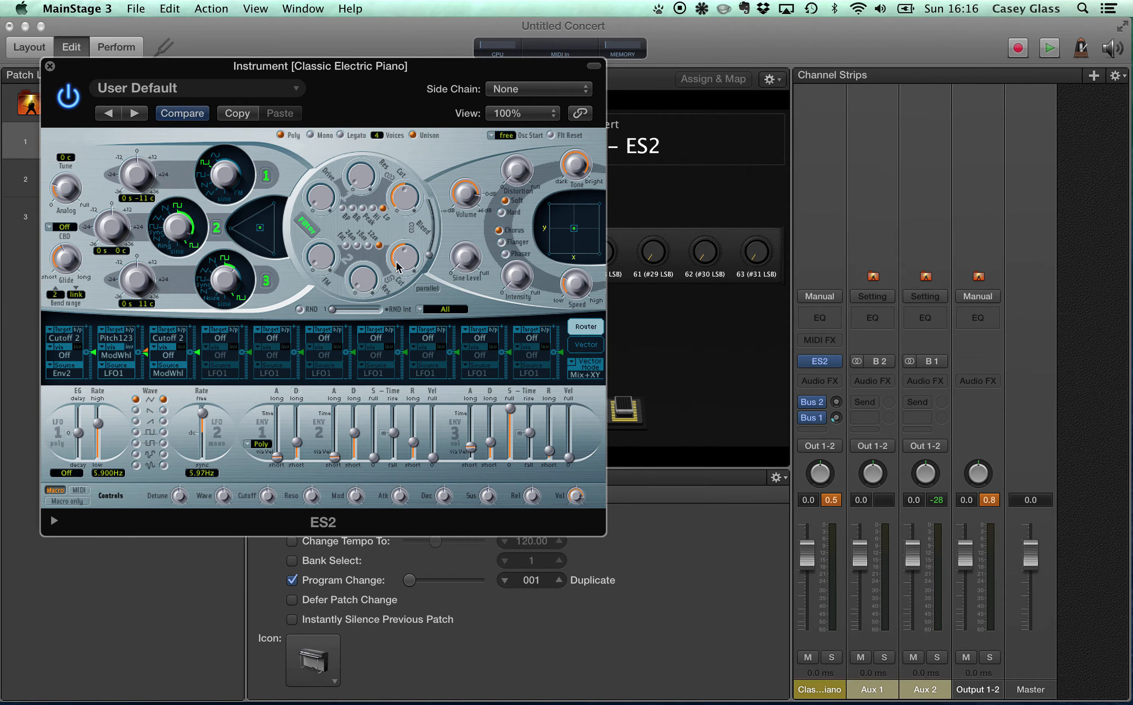
{"action": "left_click", "coordinate": [358, 245]}
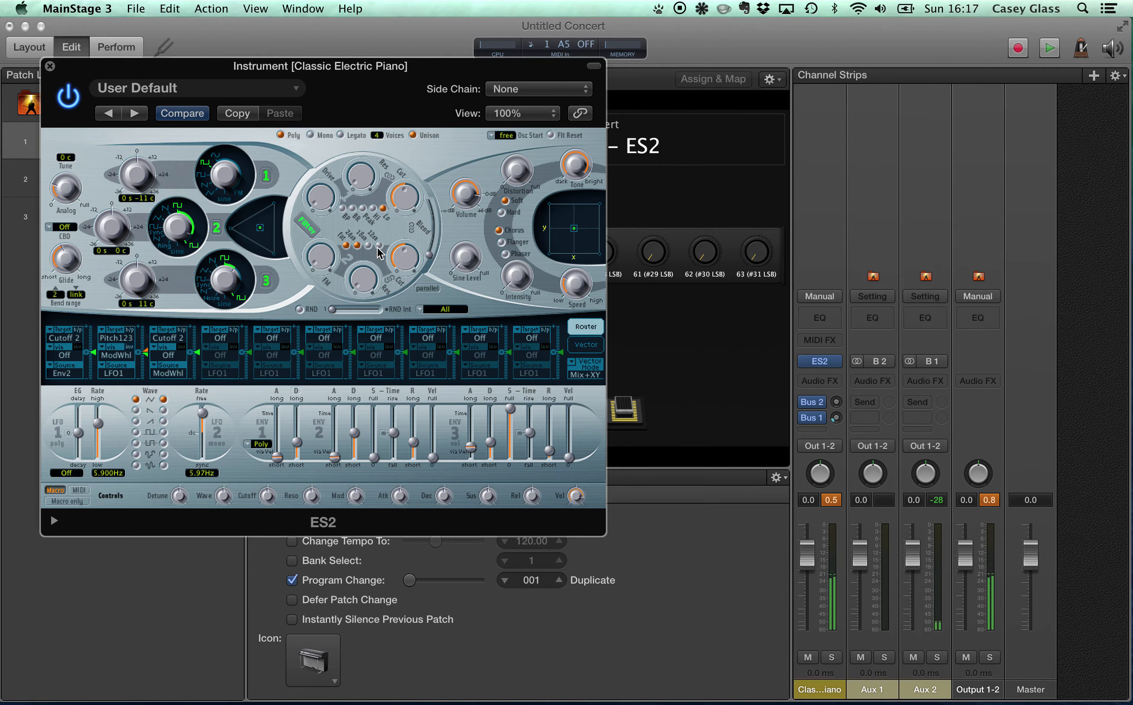
- Adjust filter 2's cutoff and sweep its resonance up and back down to a low setting
{"action": "left_click", "coordinate": [411, 255]}
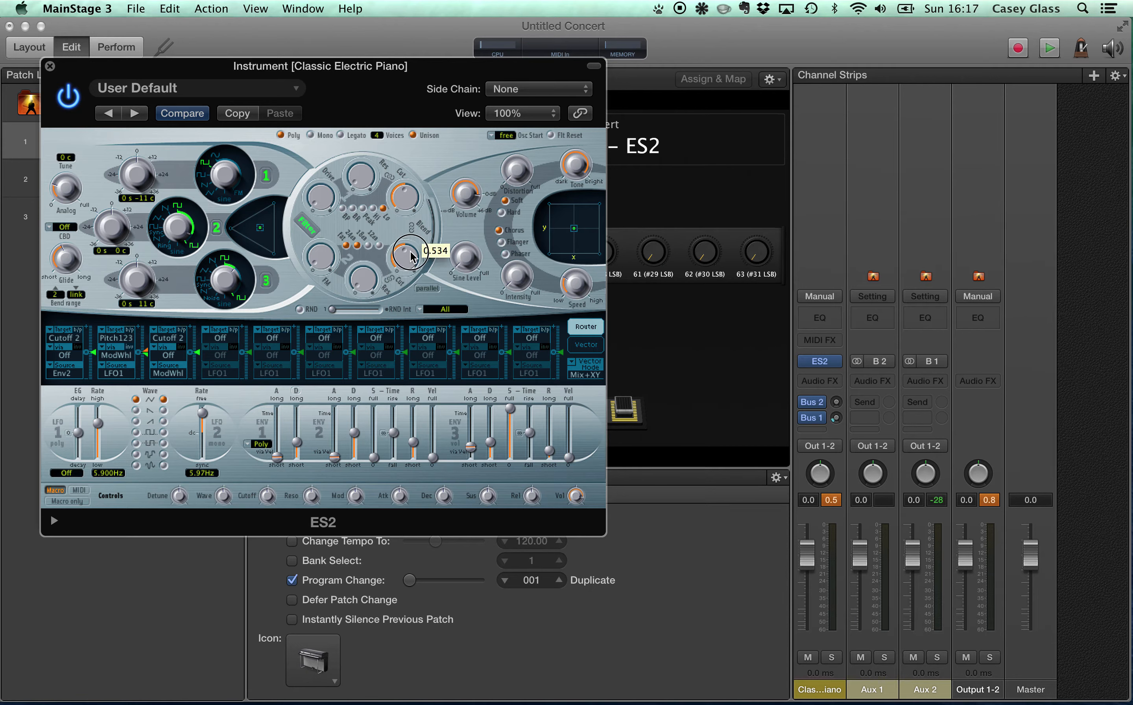
{"action": "left_click_drag", "start_coordinate": [411, 255], "coordinate": [410, 282]}
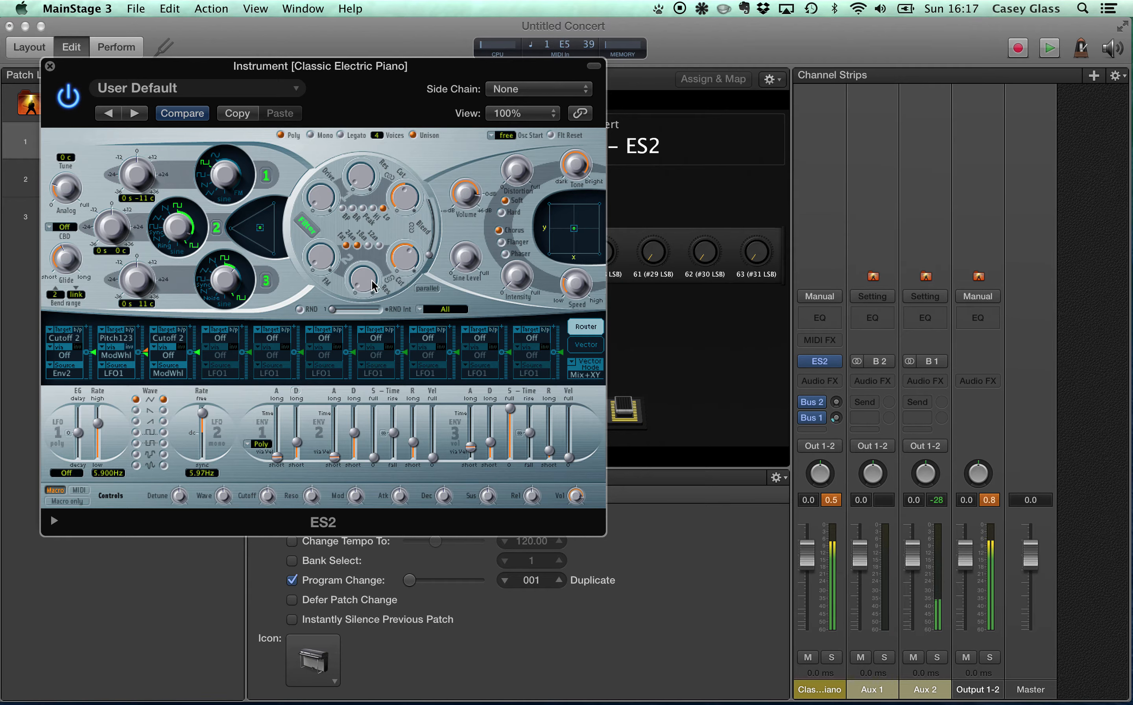
{"action": "left_click_drag", "start_coordinate": [373, 284], "coordinate": [372, 186]}
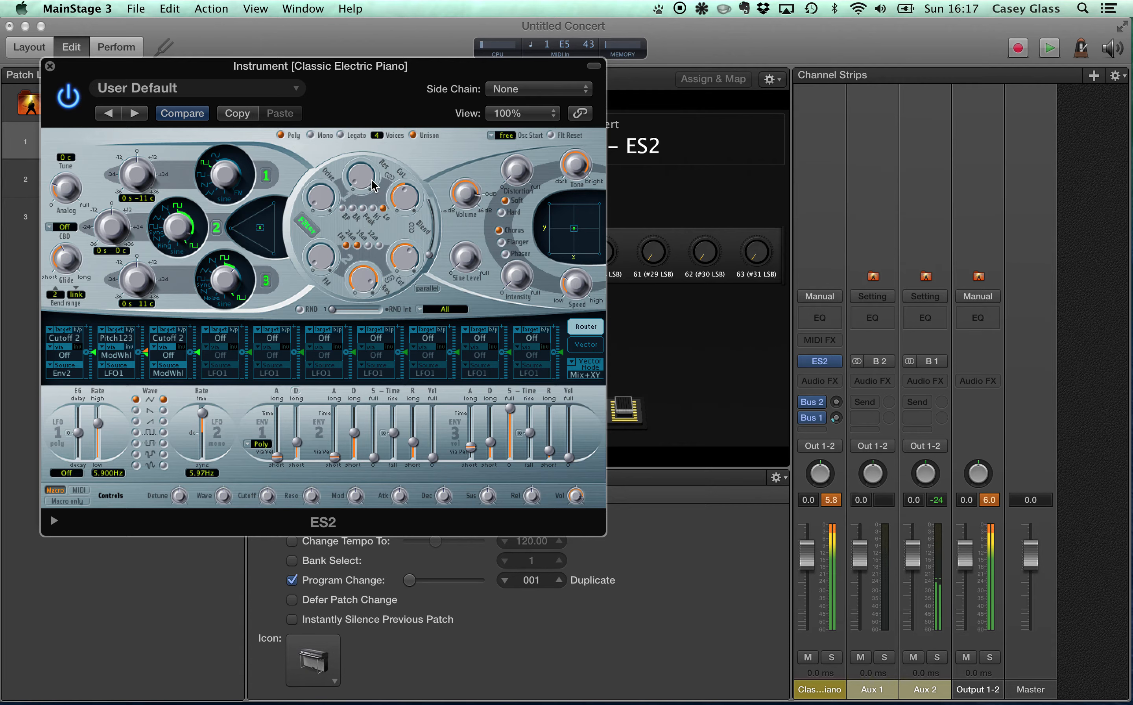
{"action": "left_click_drag", "start_coordinate": [362, 278], "coordinate": [369, 304]}
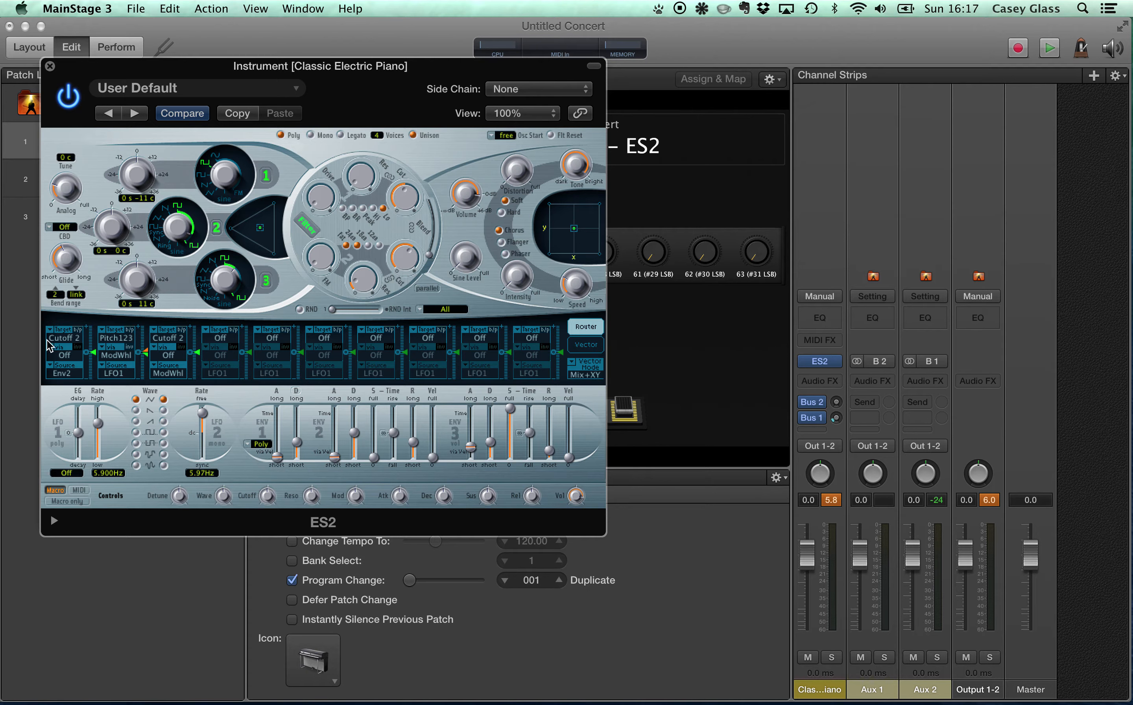
- Set the first modulation slot's source to ModWhl with Cutoff 2 as target, and raise its modulation amount
{"action": "left_click", "coordinate": [70, 375]}
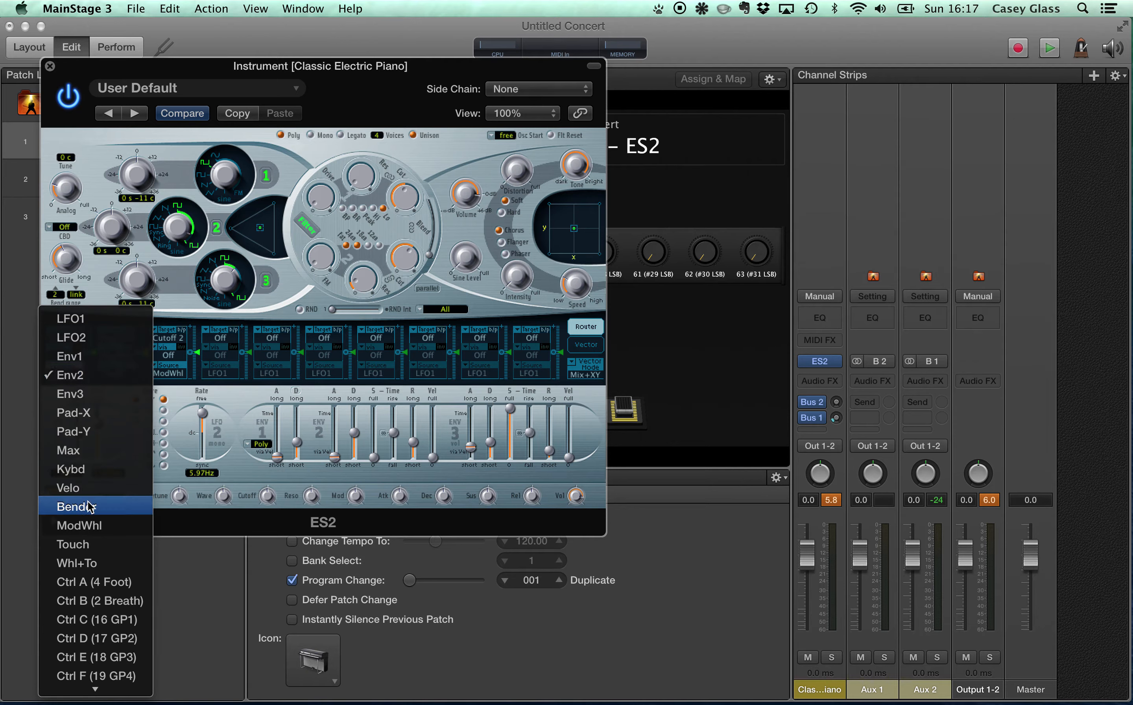
{"action": "left_click", "coordinate": [74, 526]}
{"action": "left_click", "coordinate": [71, 341]}
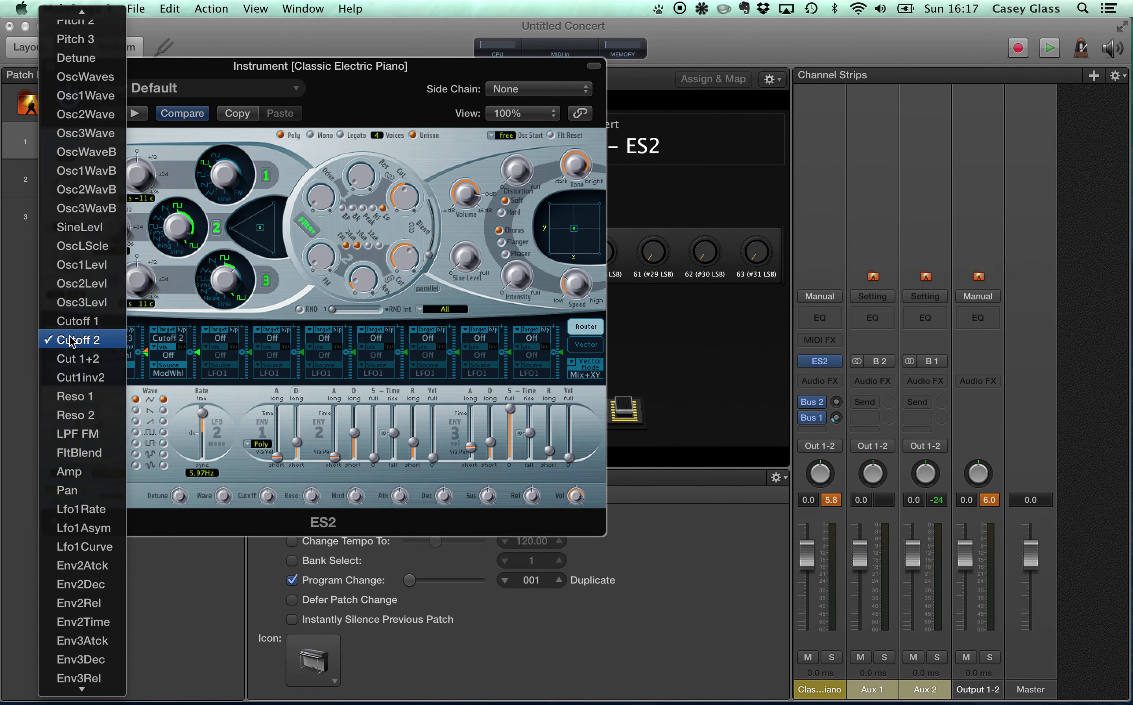
{"action": "left_click", "coordinate": [72, 341]}
{"action": "left_click_drag", "start_coordinate": [93, 355], "coordinate": [96, 324]}
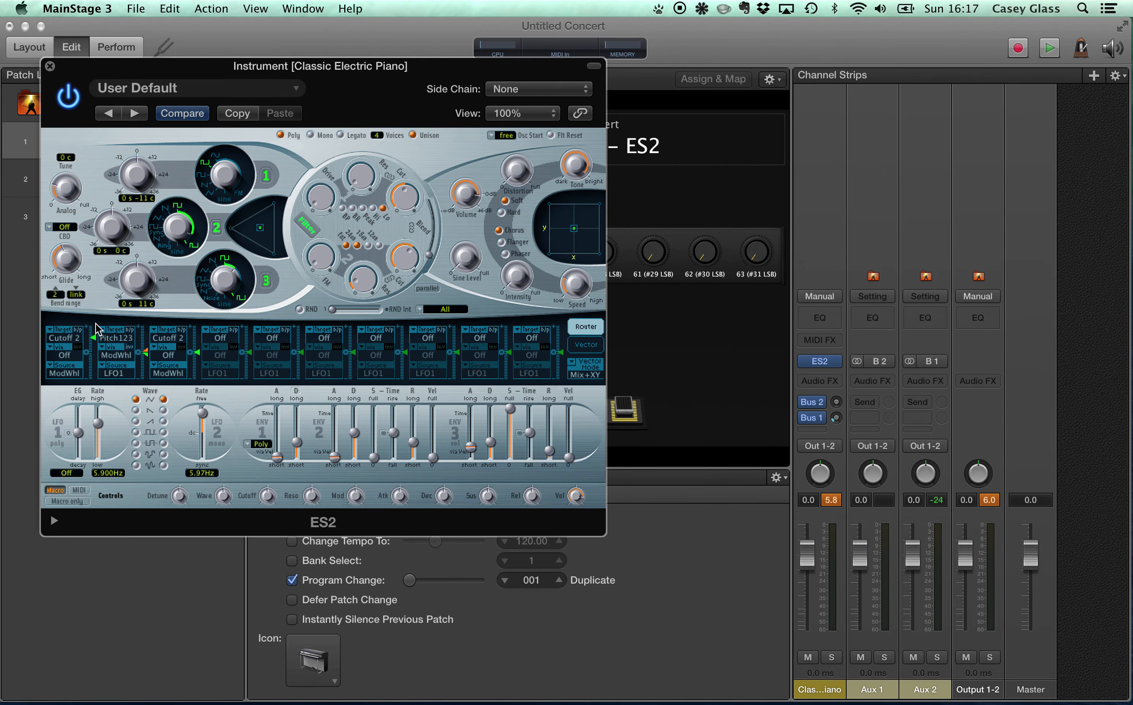
- Lower filter 2's cutoff to leave room for the mod wheel to open it
{"action": "left_click_drag", "start_coordinate": [401, 255], "coordinate": [399, 314]}
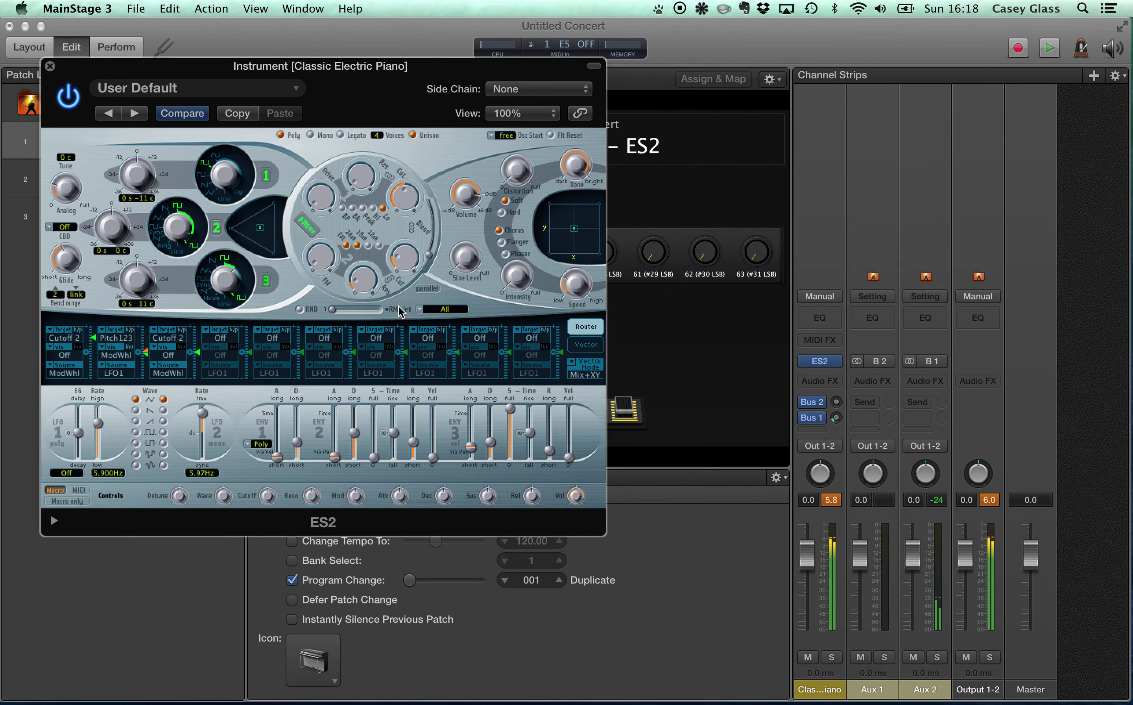
{"action": "left_click_drag", "start_coordinate": [402, 267], "coordinate": [403, 254]}
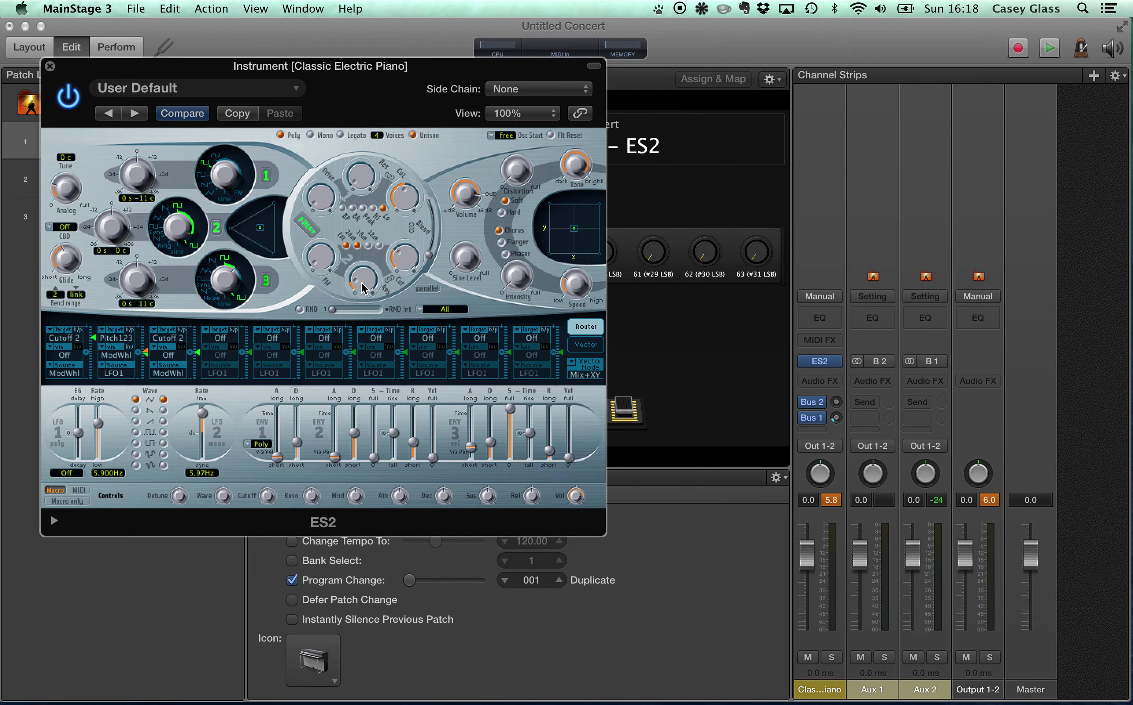
{"action": "left_click", "coordinate": [121, 373]}
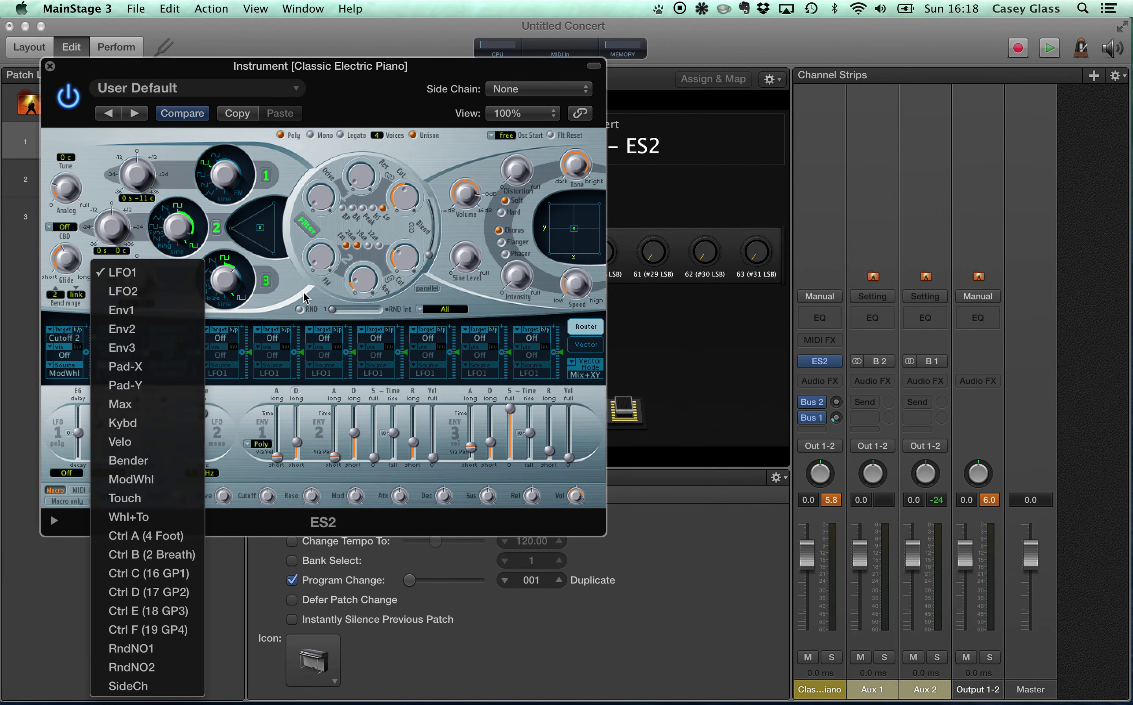
{"action": "left_click", "coordinate": [327, 287]}
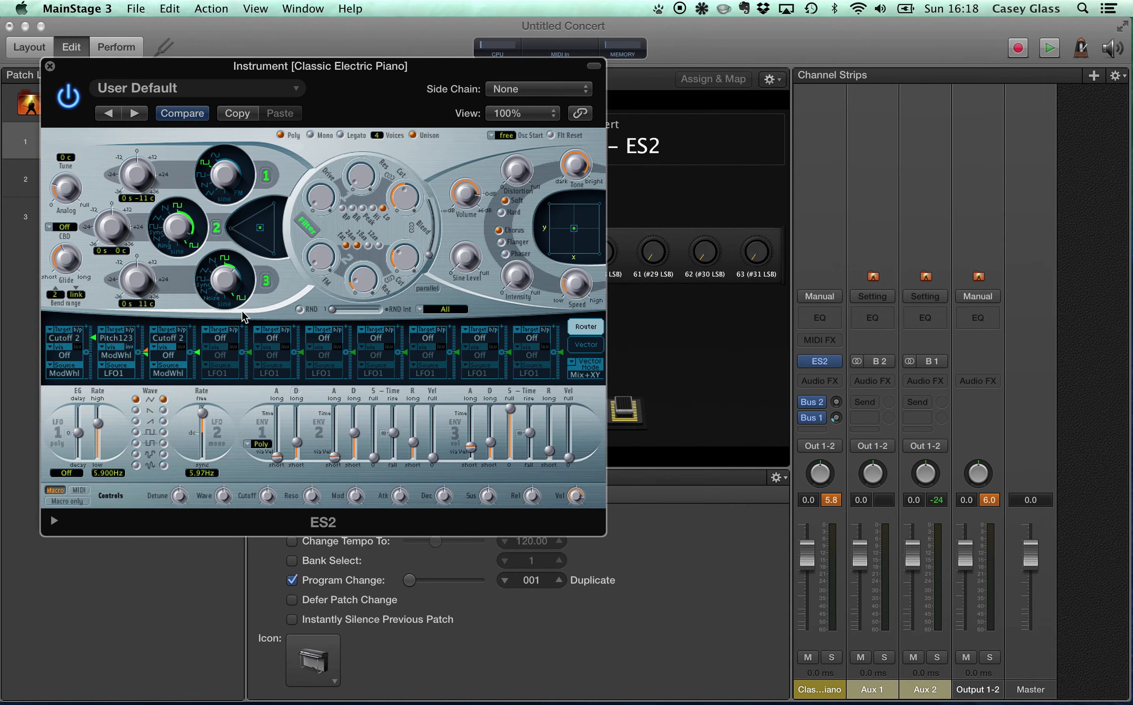
- Change oscillator 1's waveform to the 03-glas3 digital wave
{"action": "left_click", "coordinate": [202, 176]}
{"action": "left_click", "coordinate": [224, 197]}
{"action": "left_click", "coordinate": [222, 199]}
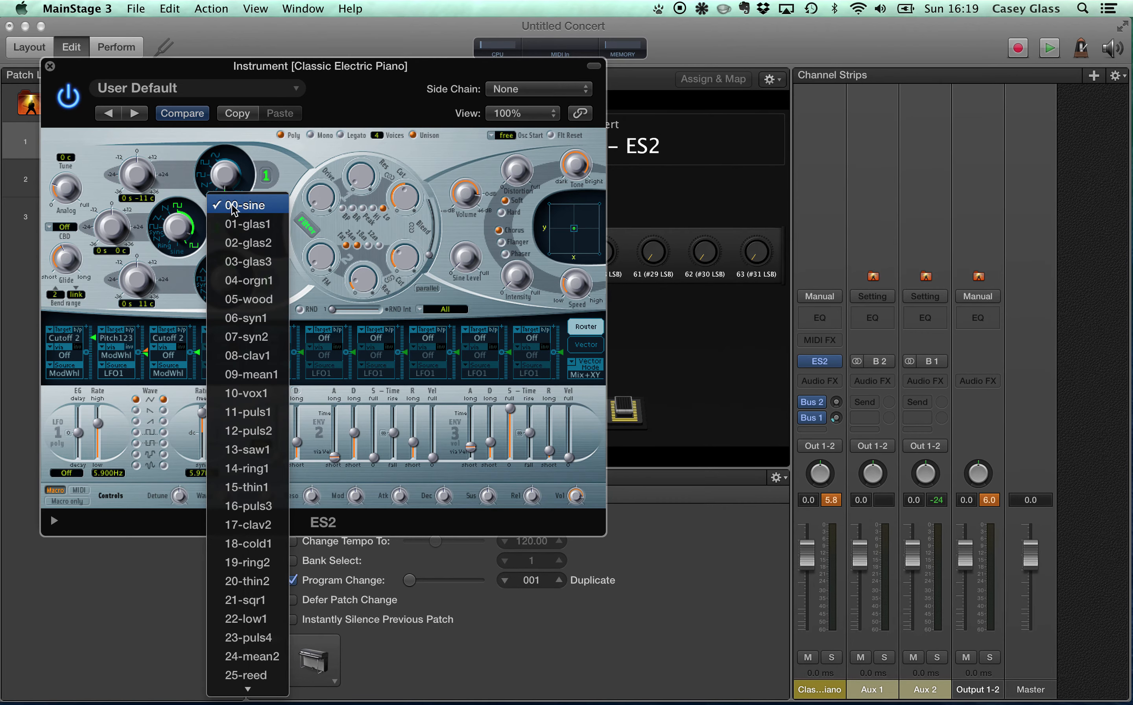
{"action": "left_click", "coordinate": [256, 264]}
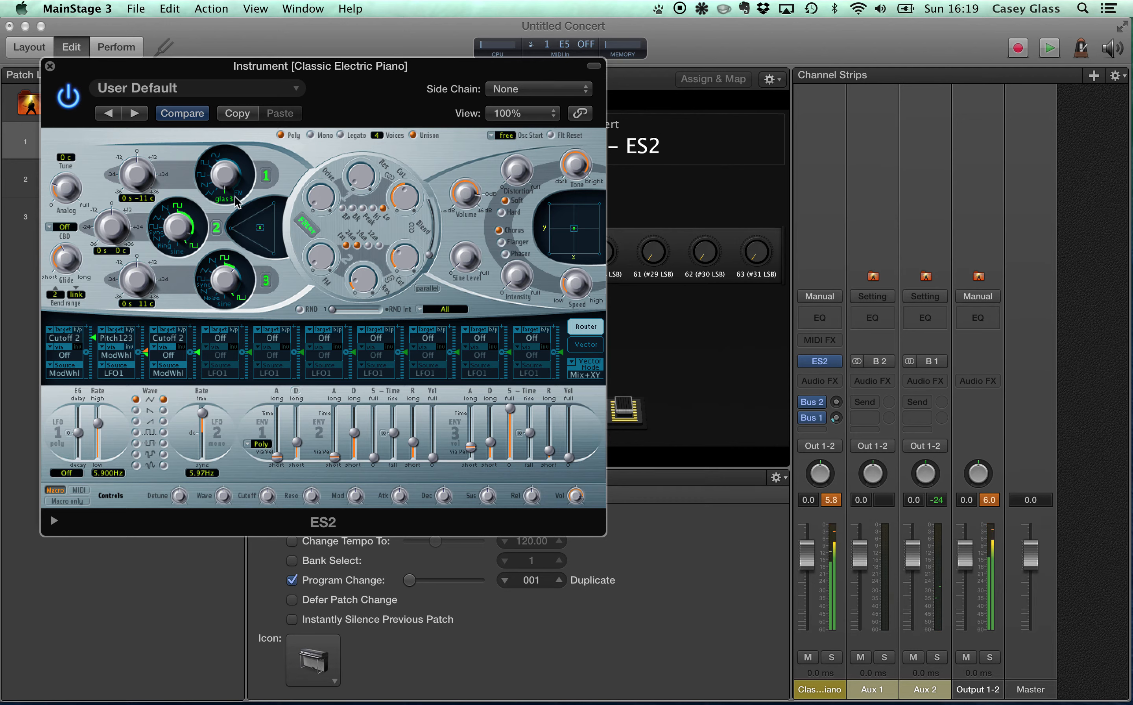
- Change oscillator 1's waveform to the 24-mean2 digital wave
{"action": "left_click", "coordinate": [256, 264]}
{"action": "scroll", "coordinate": [248, 475], "scroll_direction": "down", "scroll_amount": 3}
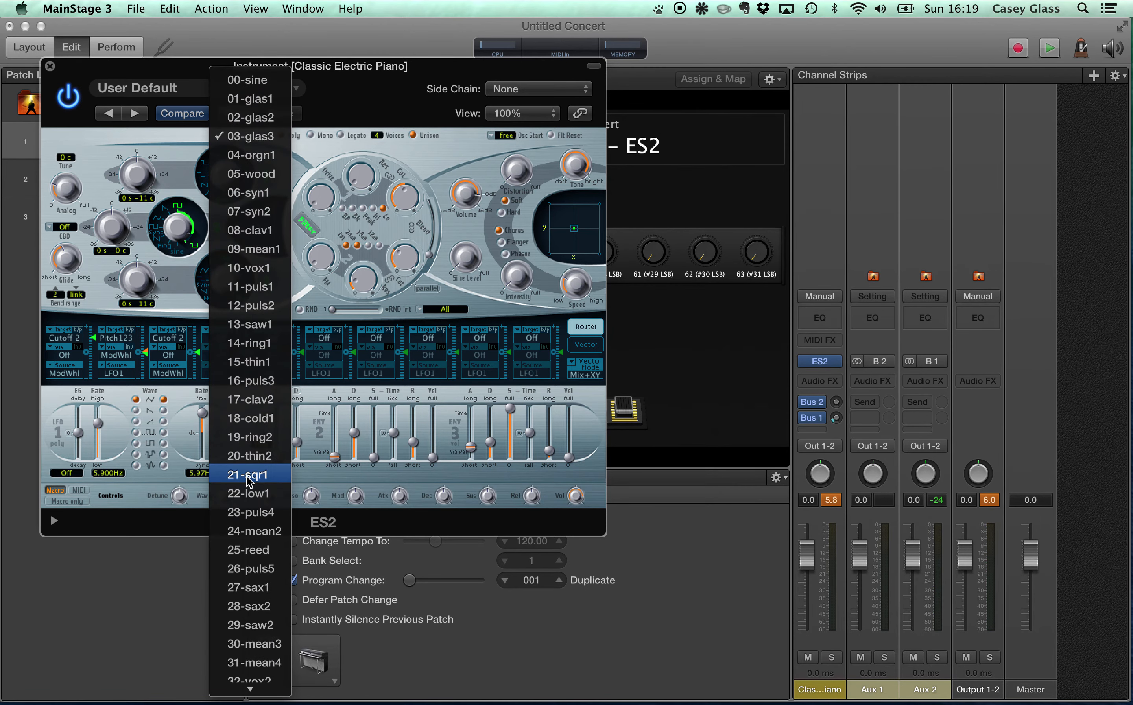
{"action": "left_click", "coordinate": [249, 529]}
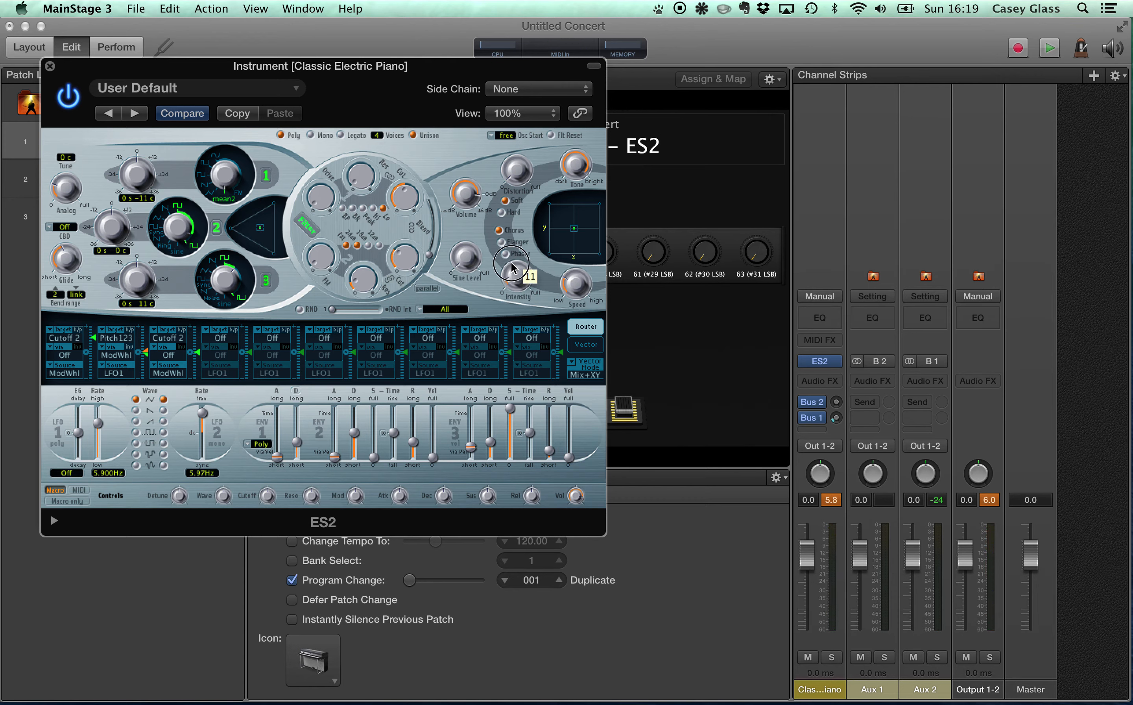
- Sweep the ES2's Sine Level up and back down, nudge the oscillator mix point in the triangle, and close the instrument window
{"action": "left_click", "coordinate": [468, 263]}
{"action": "left_click_drag", "start_coordinate": [468, 264], "coordinate": [471, 193]}
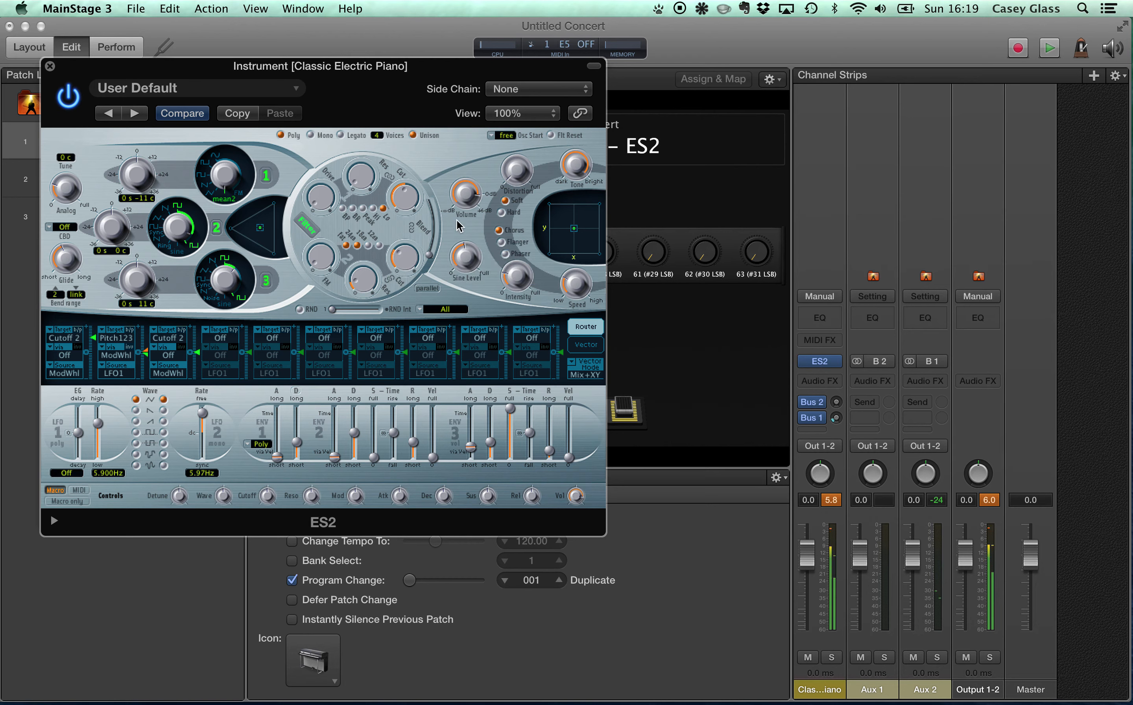
{"action": "left_click_drag", "start_coordinate": [461, 265], "coordinate": [457, 212]}
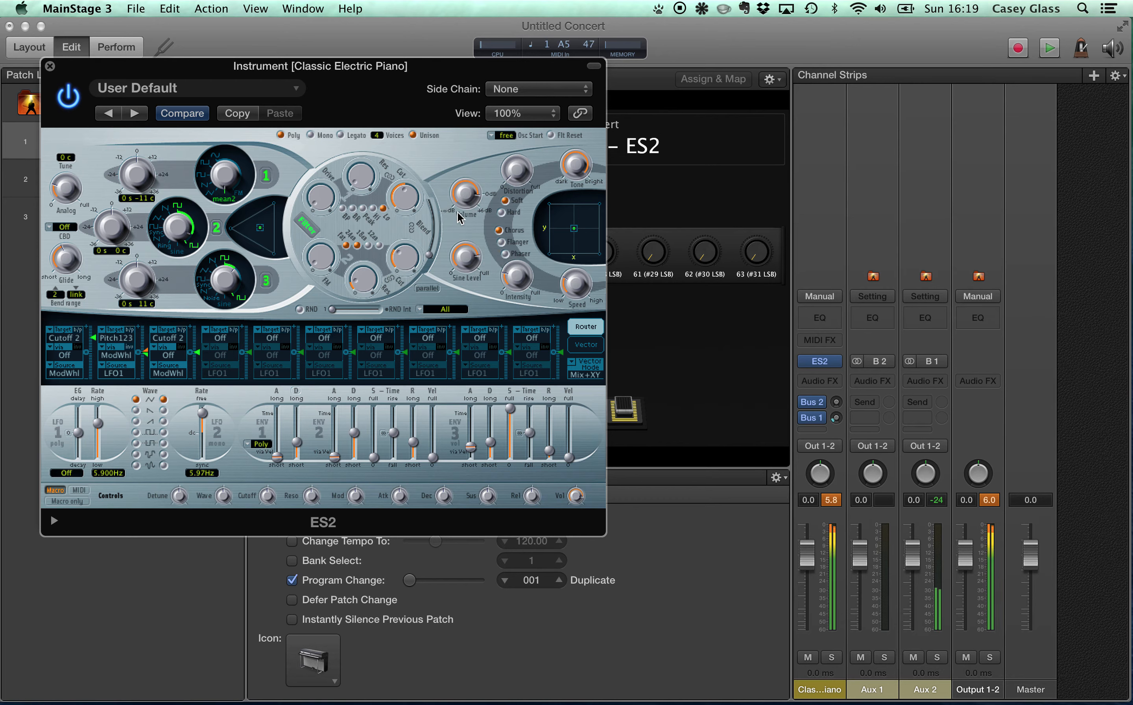
{"action": "left_click_drag", "start_coordinate": [462, 266], "coordinate": [462, 279]}
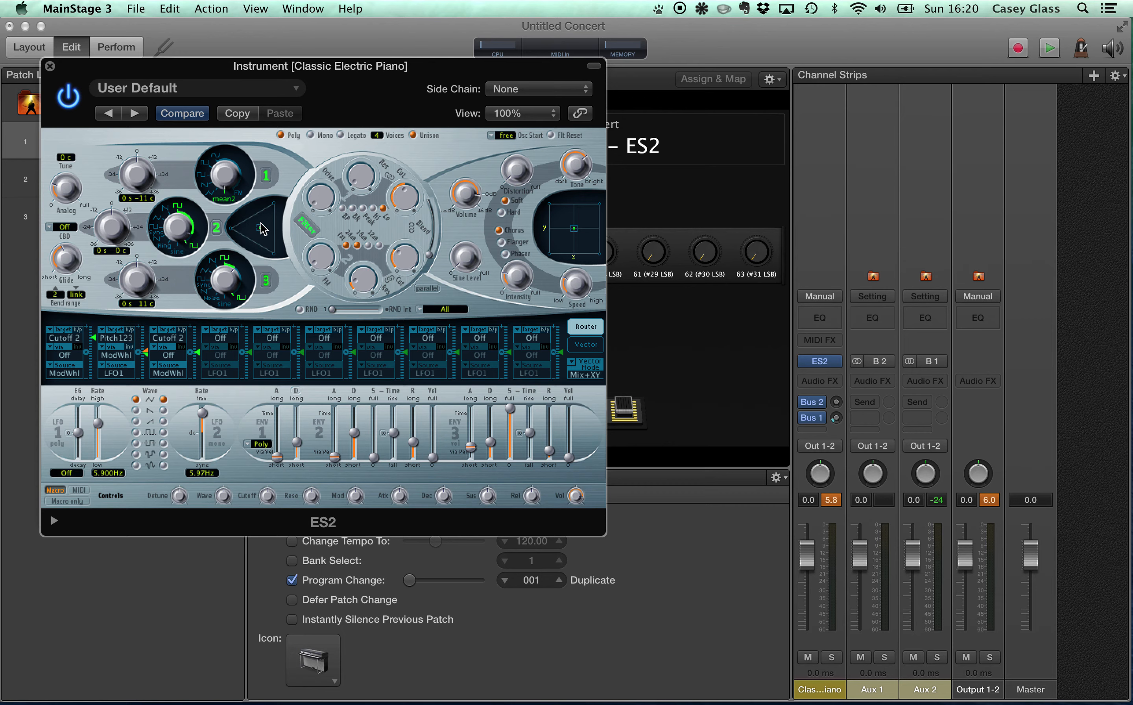
{"action": "left_click_drag", "start_coordinate": [260, 227], "coordinate": [257, 221]}
{"action": "left_click", "coordinate": [50, 66]}
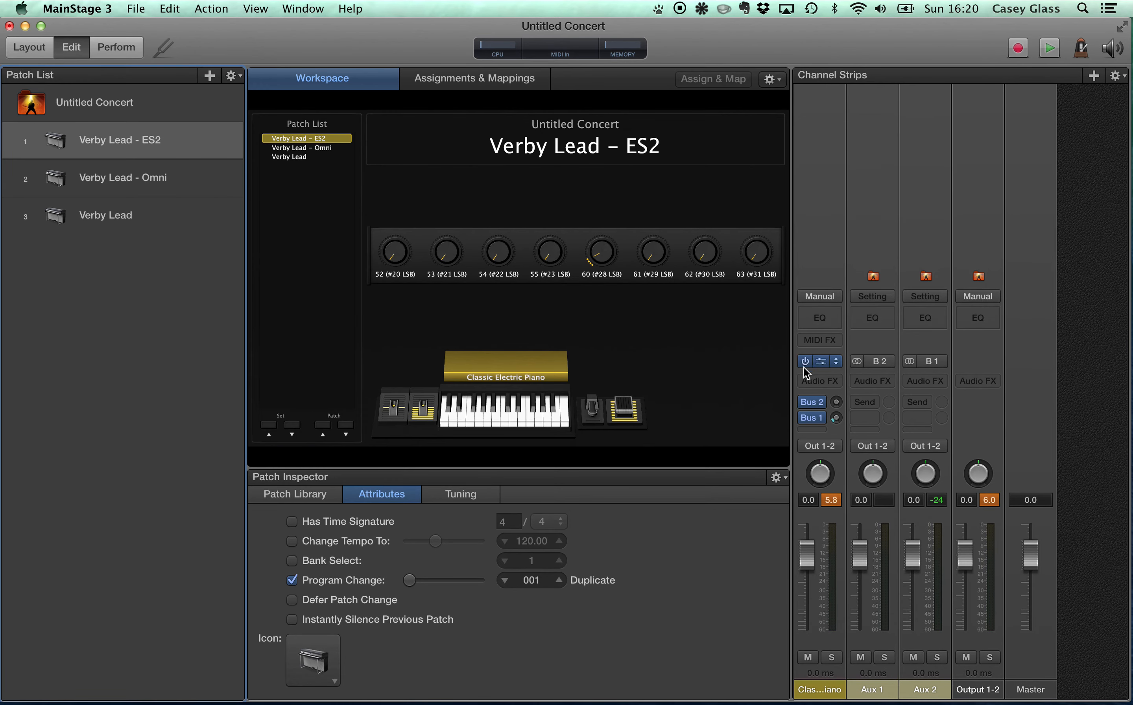
- Insert a stereo SilverVerb reverb on the Classic Electric Piano channel strip and set its mix to 89%
{"action": "left_click", "coordinate": [828, 379]}
{"action": "mouse_move", "coordinate": [838, 531]}
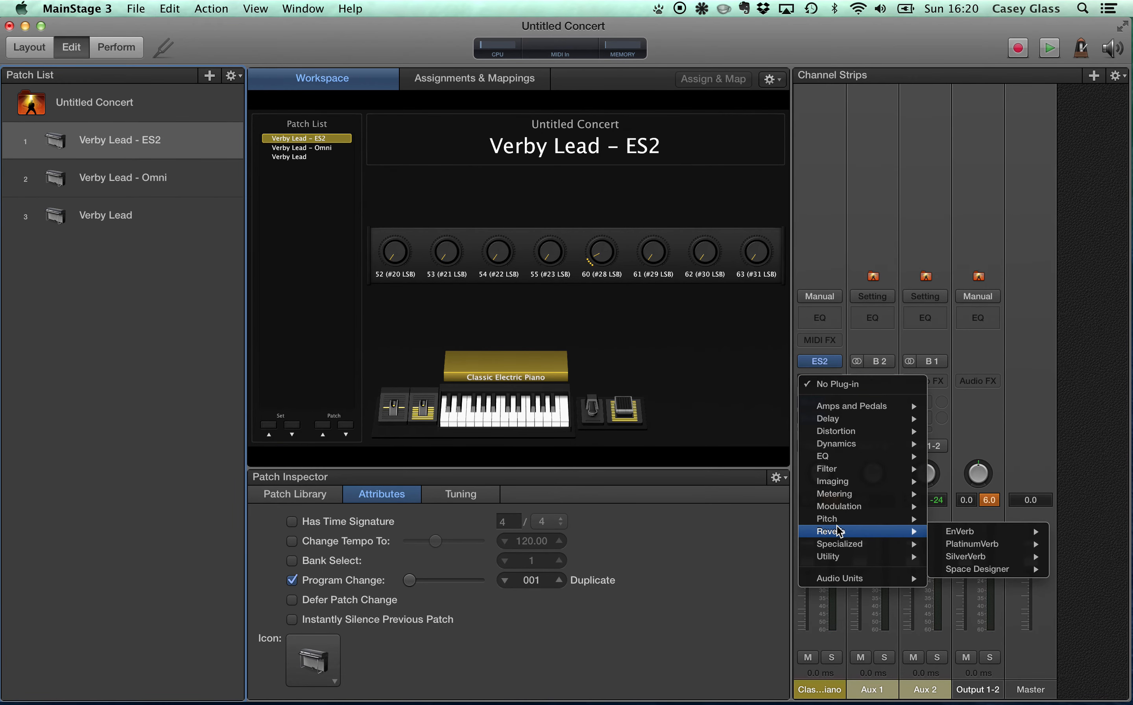
{"action": "mouse_move", "coordinate": [966, 557]}
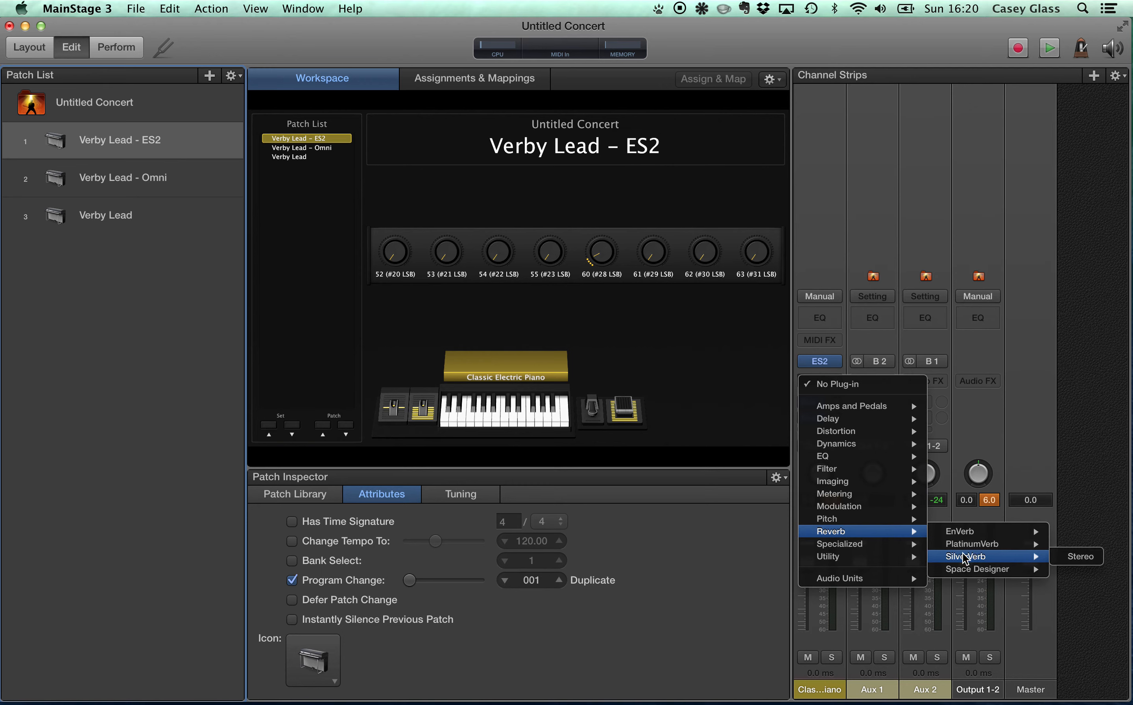
{"action": "left_click", "coordinate": [1081, 558]}
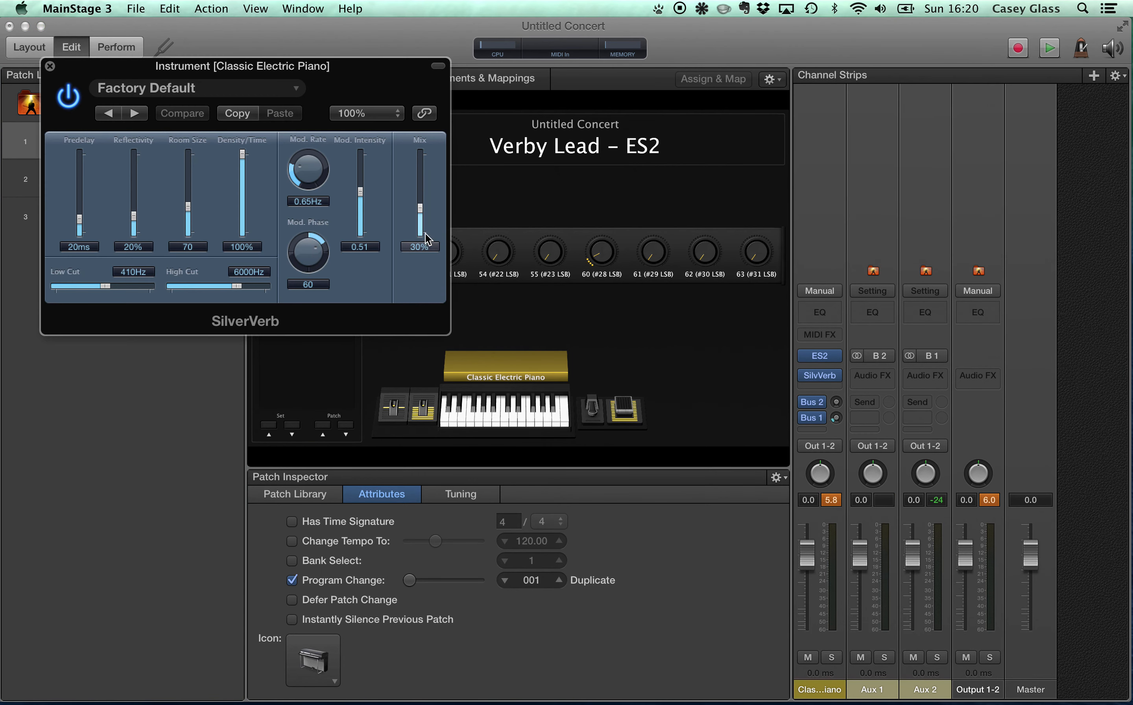
{"action": "left_click_drag", "start_coordinate": [420, 211], "coordinate": [421, 171]}
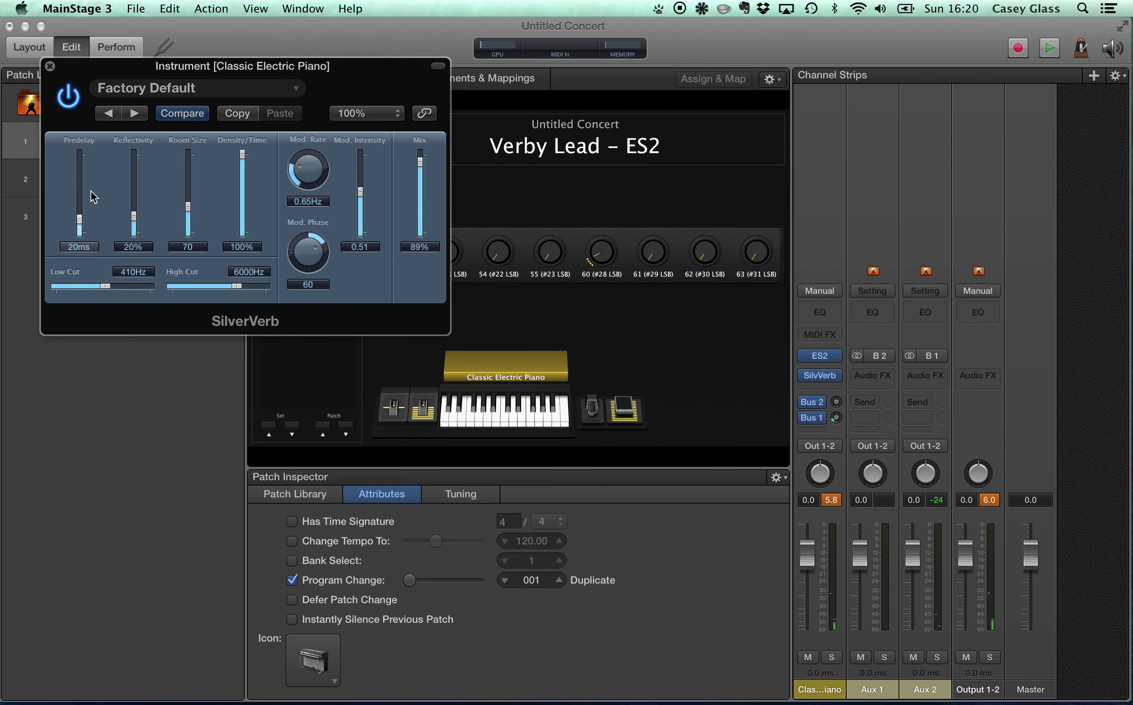
- Set the SilverVerb's predelay to 0 ms, reflectivity to 42%, room size to 104 and modulation intensity to 0.70
{"action": "left_click_drag", "start_coordinate": [79, 225], "coordinate": [89, 264]}
{"action": "left_click_drag", "start_coordinate": [133, 216], "coordinate": [190, 192]}
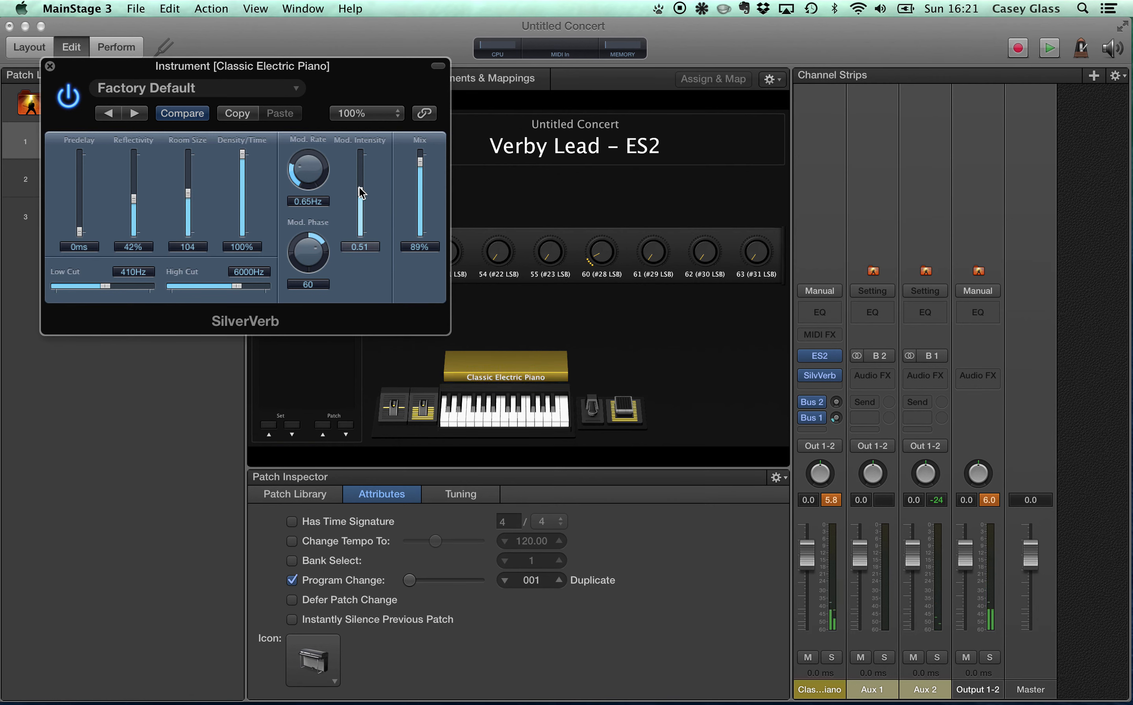
{"action": "mouse_move", "coordinate": [360, 192]}
{"action": "left_mouse_down"}
{"action": "mouse_move", "coordinate": [360, 167]}
{"action": "mouse_move", "coordinate": [361, 177]}
{"action": "left_mouse_up"}
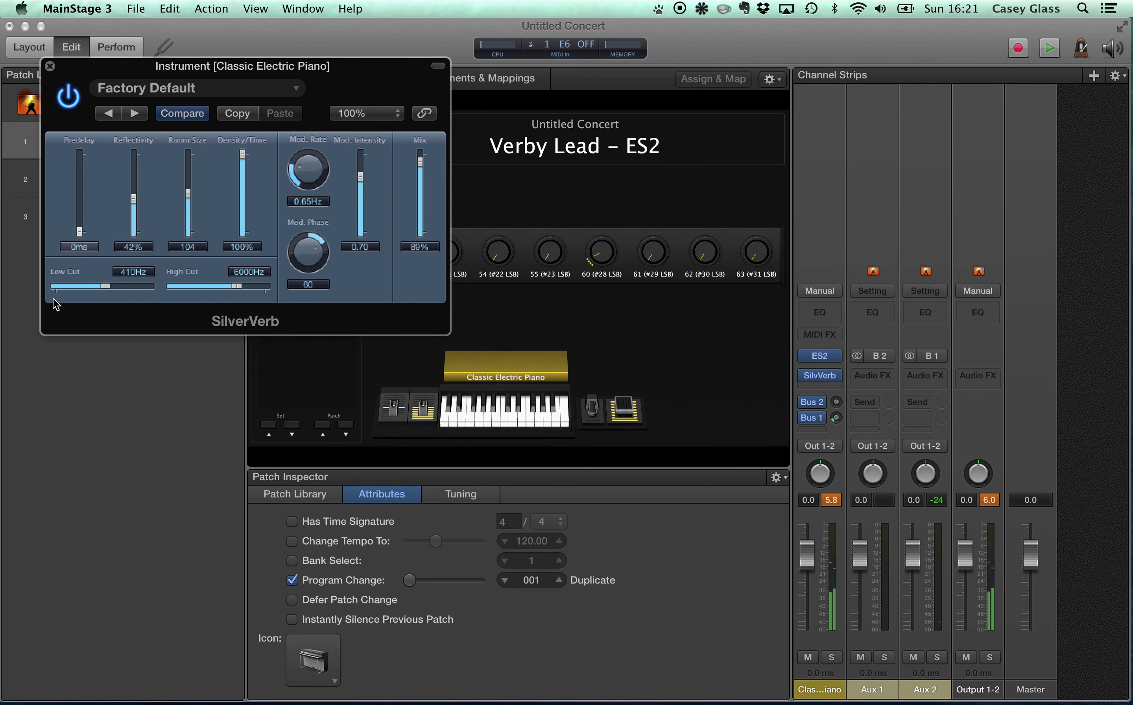
- Widen the SilverVerb's frequency range with a low cut of 160 Hz and a high cut of 9200 Hz
{"action": "left_click", "coordinate": [104, 288]}
{"action": "mouse_move", "coordinate": [104, 288]}
{"action": "left_mouse_down"}
{"action": "mouse_move", "coordinate": [81, 289]}
{"action": "mouse_move", "coordinate": [91, 290]}
{"action": "left_mouse_up"}
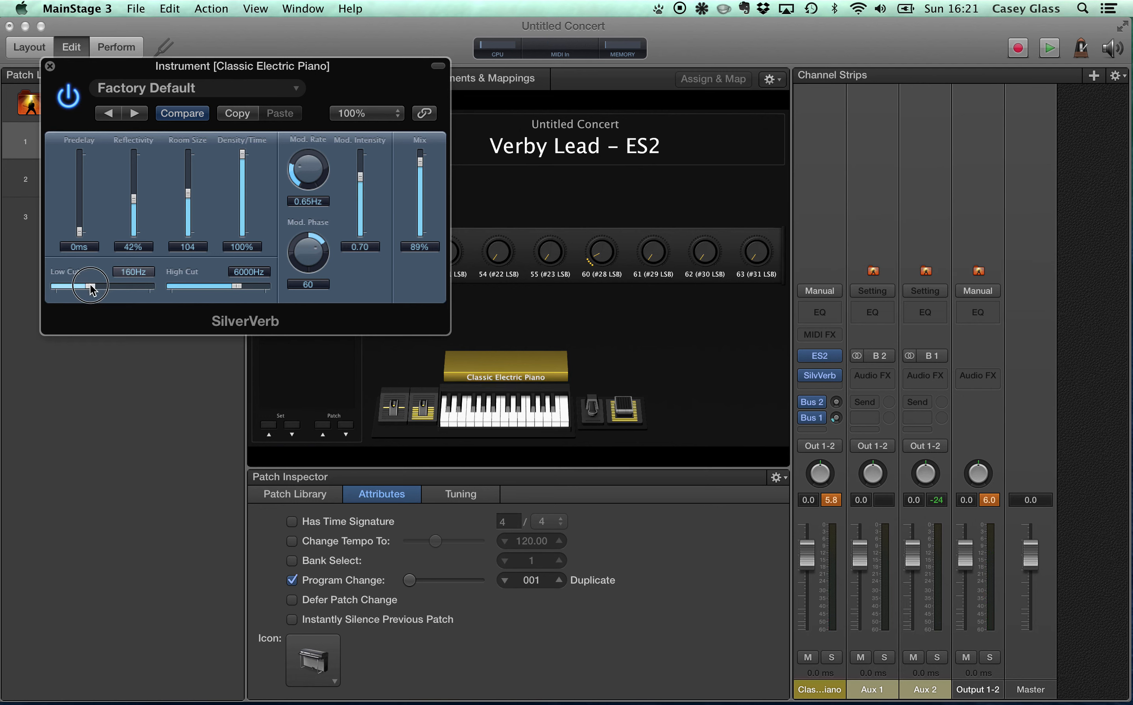
{"action": "mouse_move", "coordinate": [243, 289]}
{"action": "left_mouse_down"}
{"action": "mouse_move", "coordinate": [229, 290]}
{"action": "mouse_move", "coordinate": [258, 291]}
{"action": "left_mouse_up"}
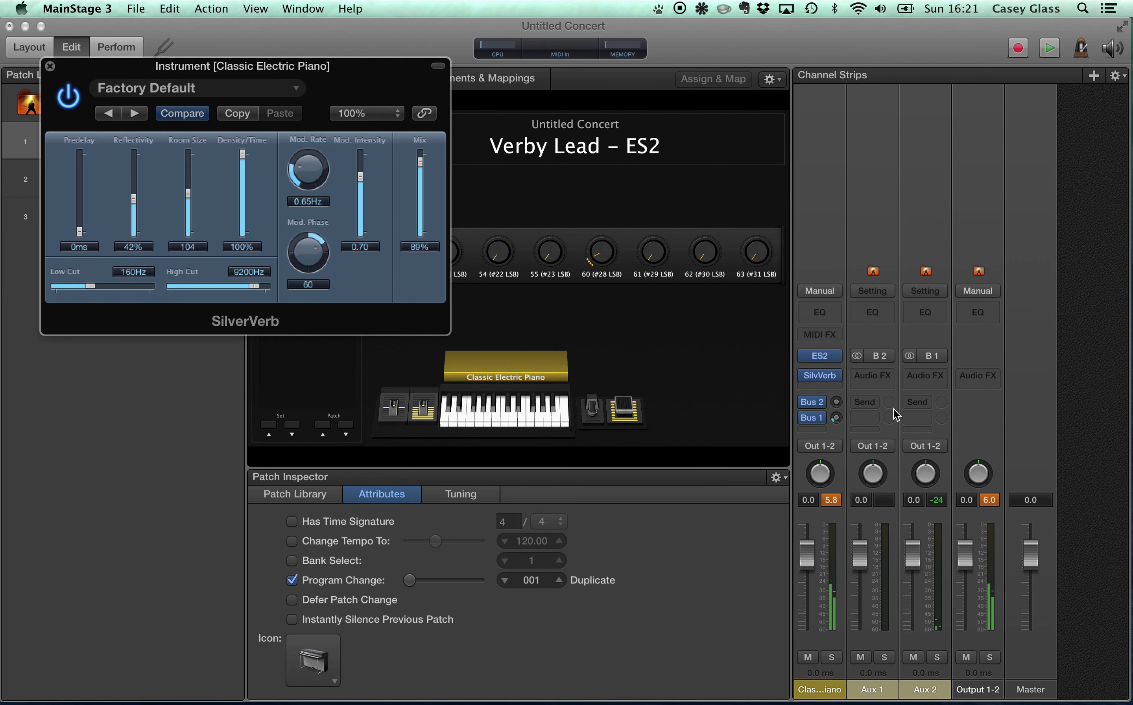
- Insert a Stereo Delay after the SilverVerb on the Classic Electric Piano channel strip
{"action": "left_click", "coordinate": [829, 388]}
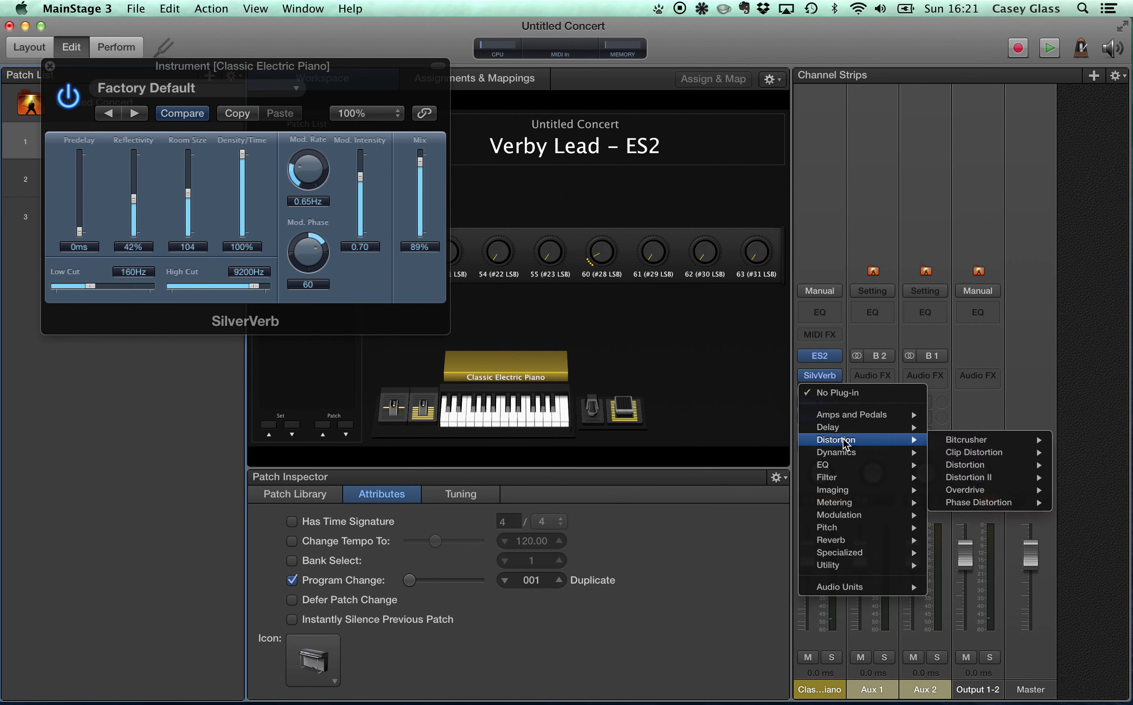
{"action": "mouse_move", "coordinate": [842, 529]}
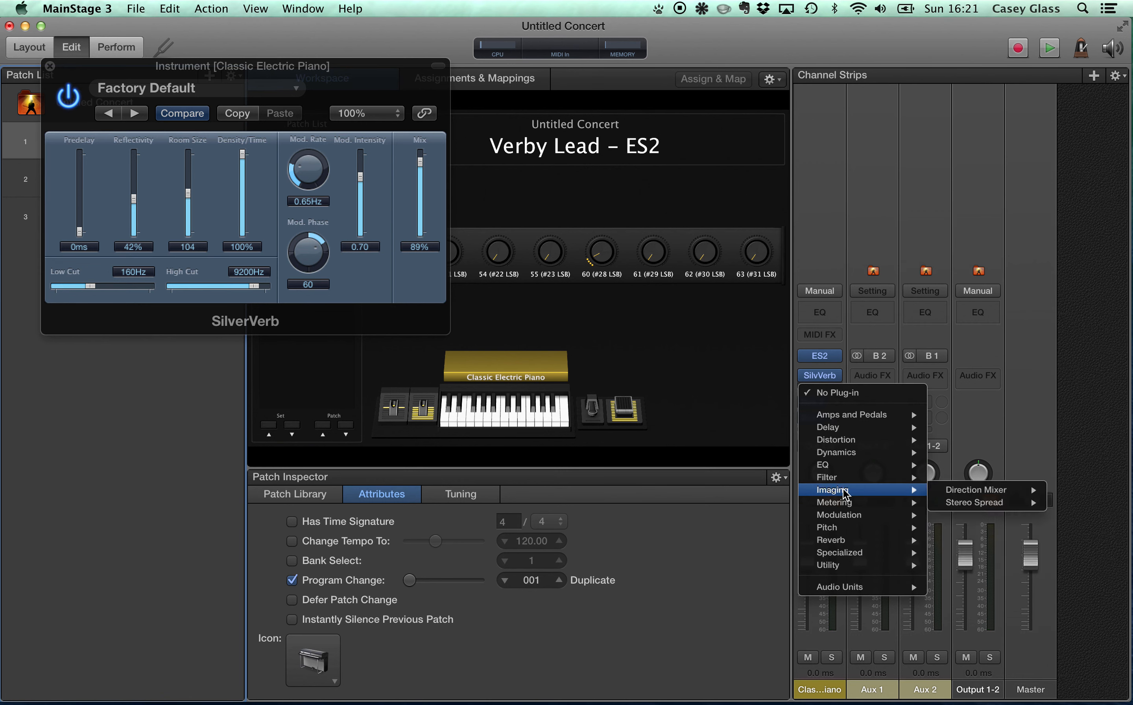
{"action": "mouse_move", "coordinate": [840, 428]}
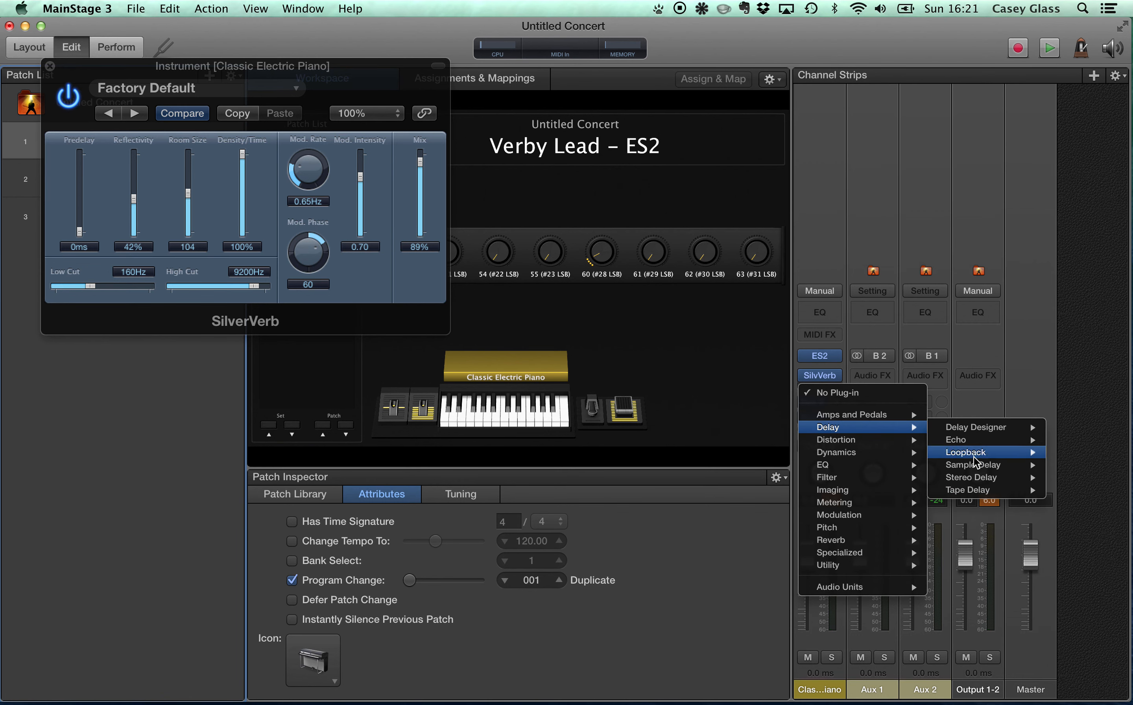
{"action": "mouse_move", "coordinate": [977, 482]}
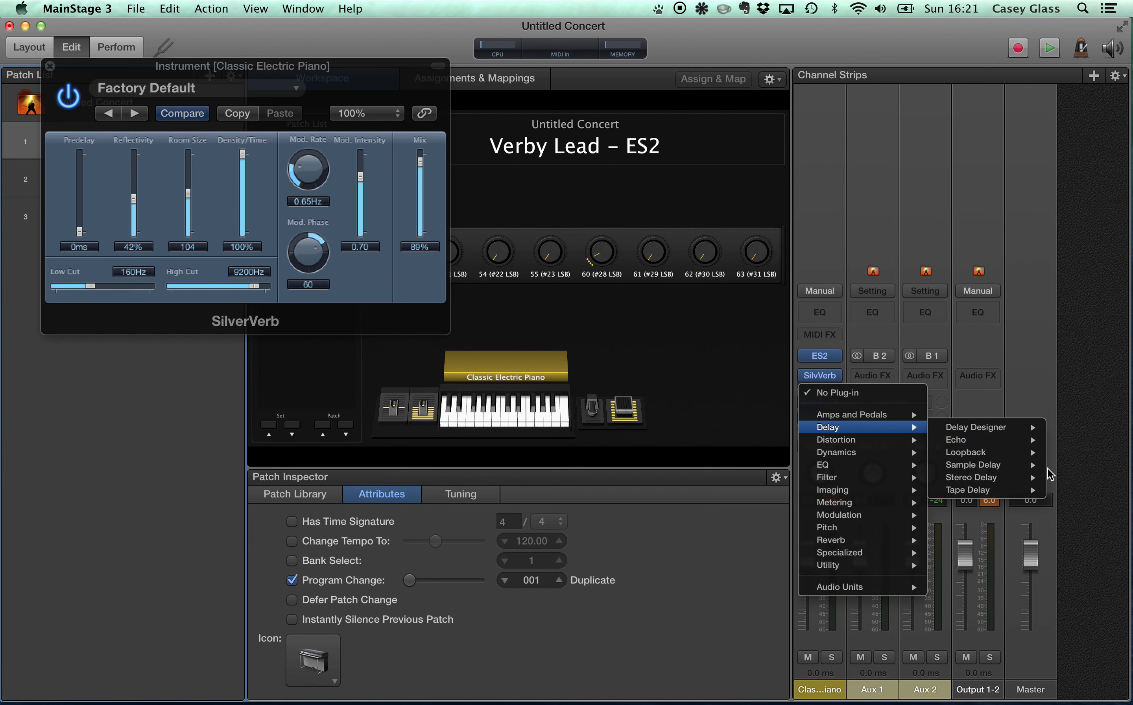
{"action": "left_click", "coordinate": [1078, 479]}
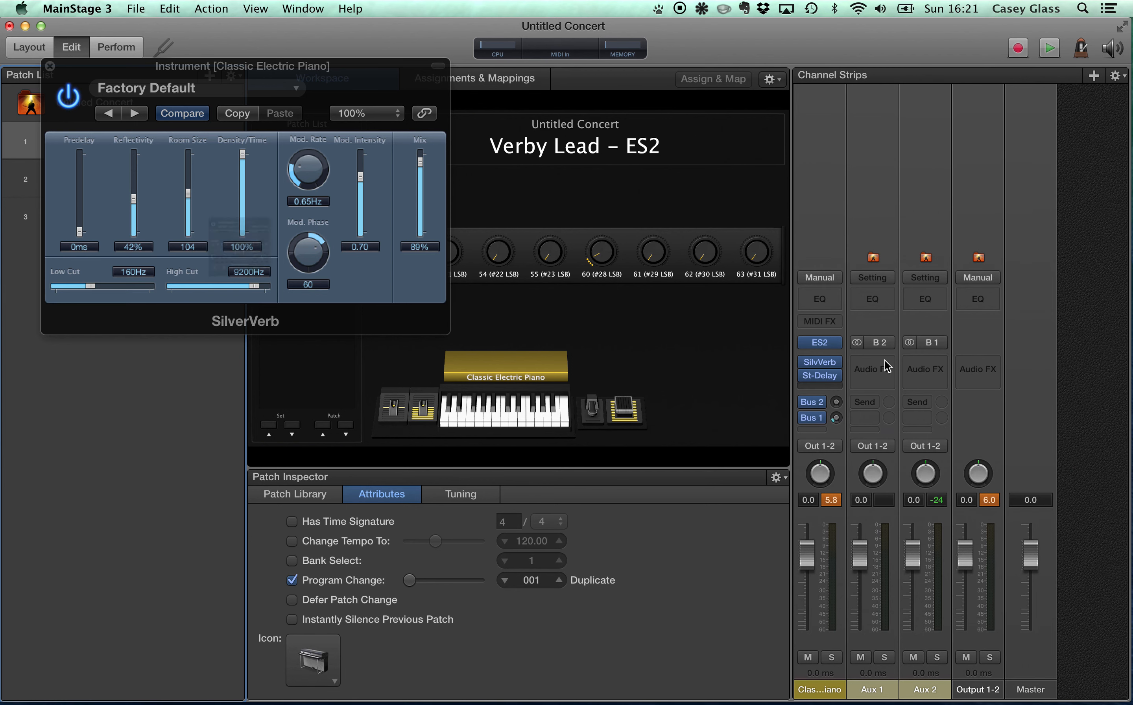
- Move the Stereo Delay ahead of the SilverVerb in the channel strip's audio effects chain
{"action": "left_click", "coordinate": [835, 375]}
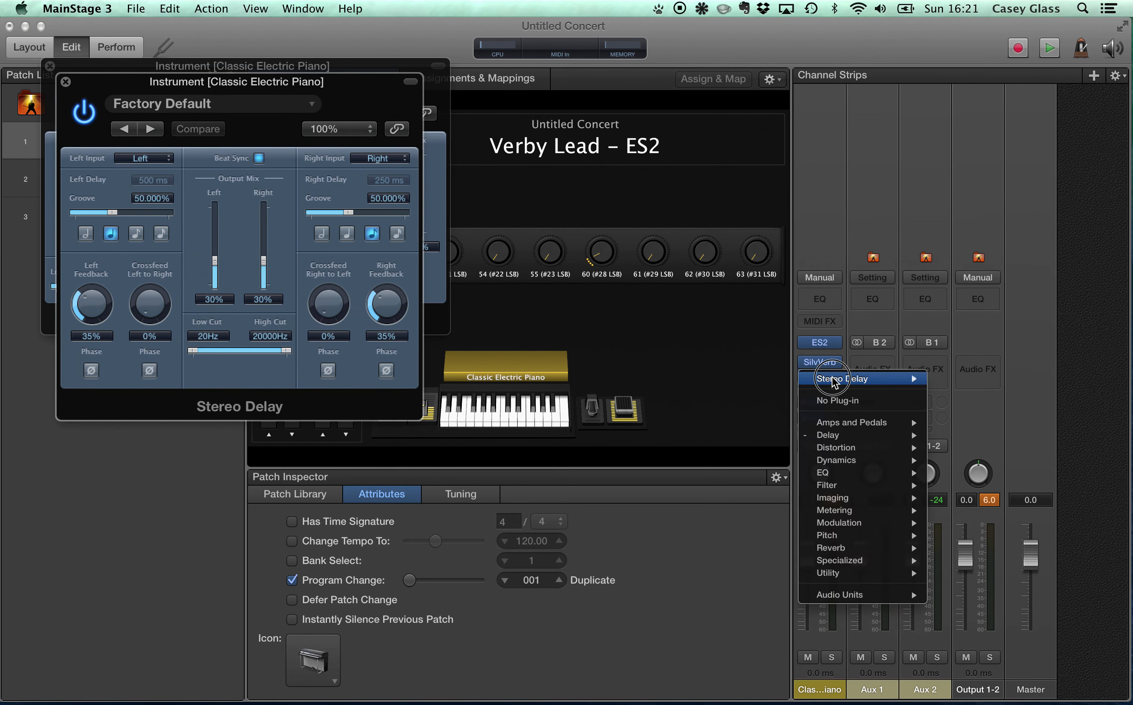
{"action": "left_click", "coordinate": [932, 337]}
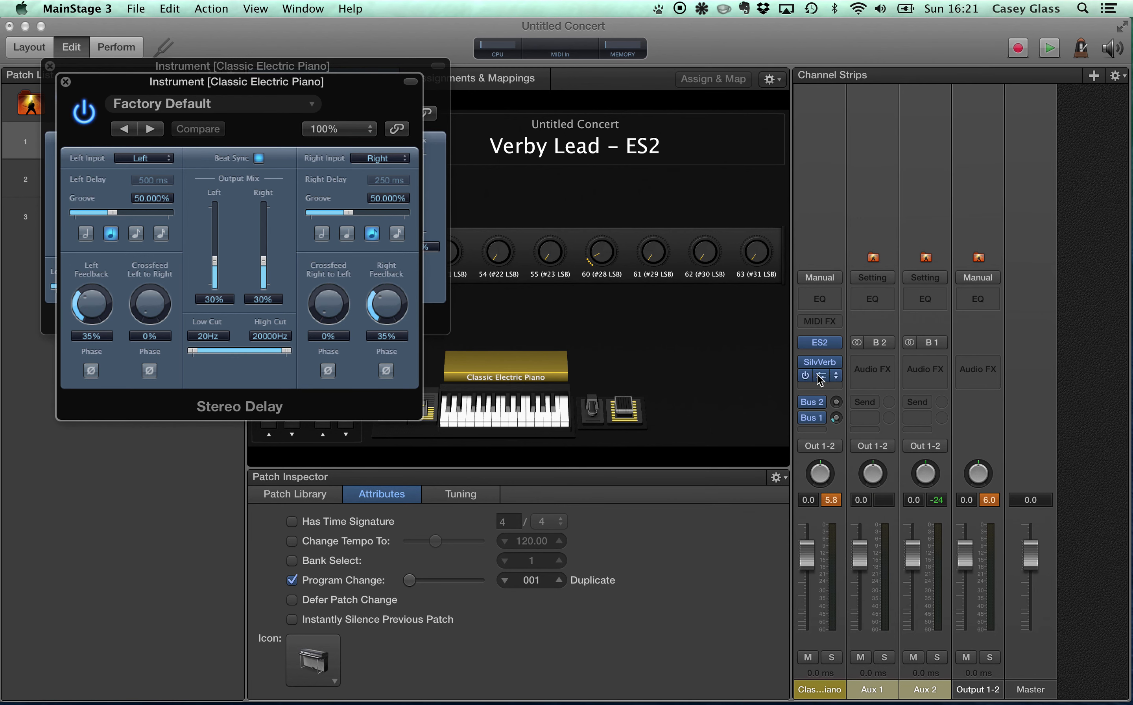
{"action": "left_click_drag", "start_coordinate": [821, 359], "coordinate": [821, 361]}
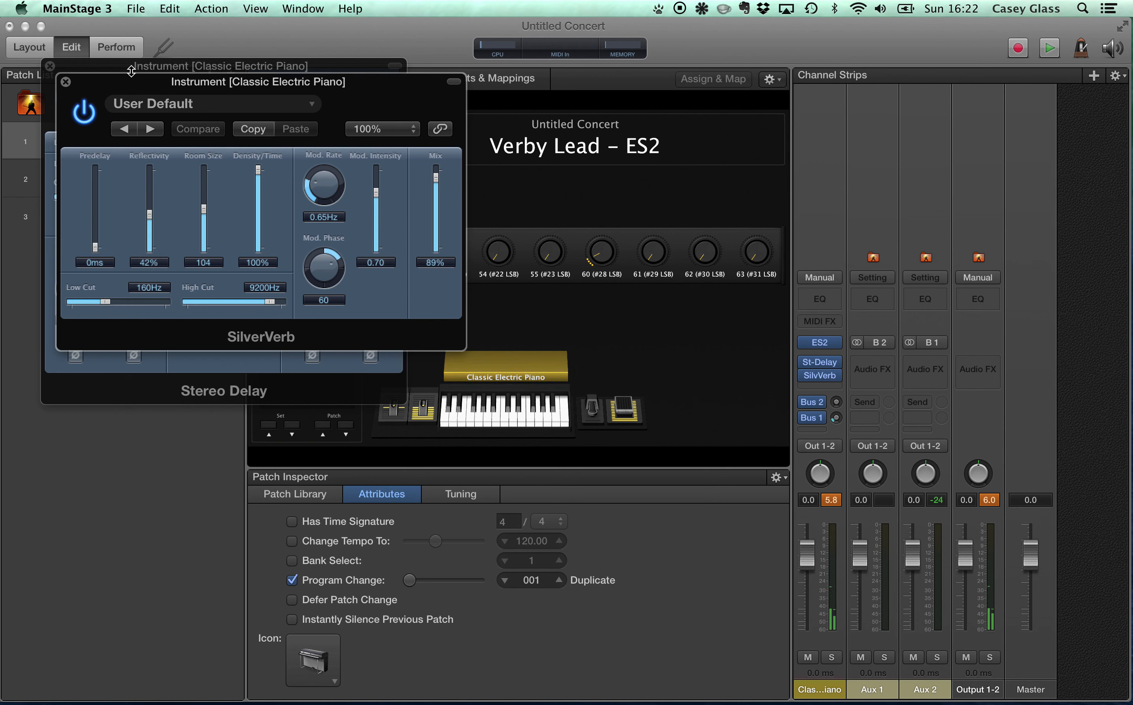
- Set the Stereo Delay's crossfeed to 61% left to right and 50% right to left, with output mix 60% left and 59% right
{"action": "left_click", "coordinate": [142, 65]}
{"action": "left_click_drag", "start_coordinate": [134, 291], "coordinate": [124, 226]}
{"action": "left_click_drag", "start_coordinate": [313, 290], "coordinate": [310, 219]}
{"action": "left_click_drag", "start_coordinate": [199, 240], "coordinate": [199, 219]}
{"action": "left_click_drag", "start_coordinate": [248, 247], "coordinate": [247, 225]}
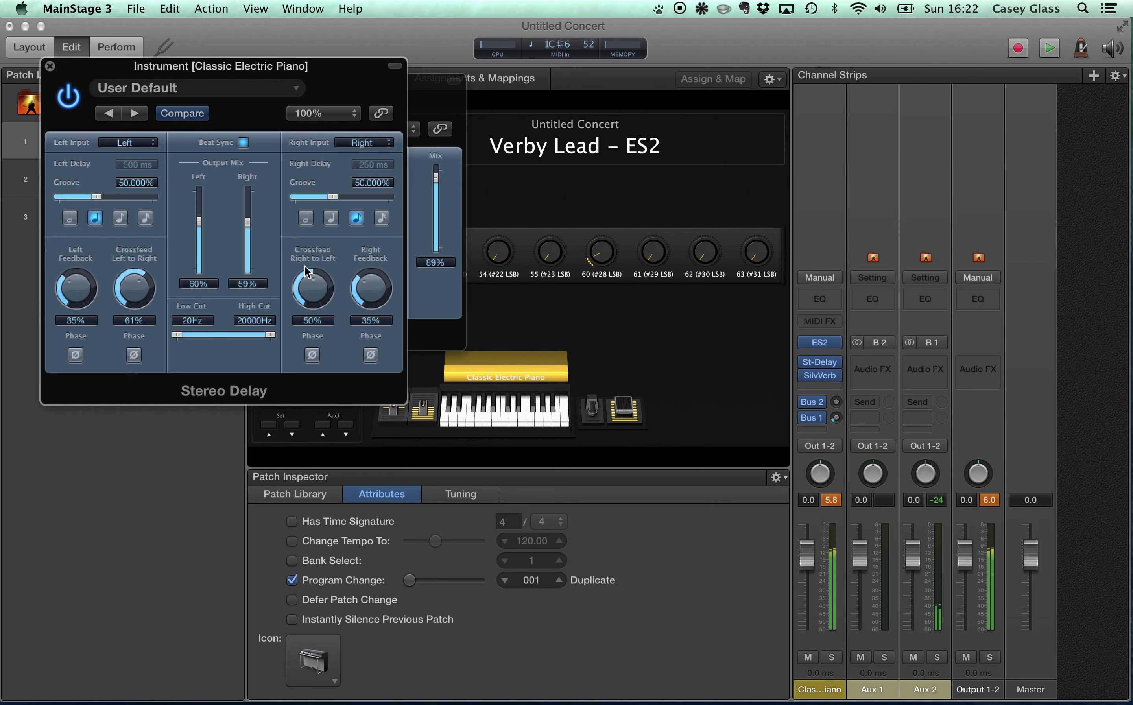
- Lower the Stereo Delay's left feedback to 22% and right feedback to 21%, and close its window
{"action": "left_click_drag", "start_coordinate": [77, 290], "coordinate": [77, 305]}
{"action": "left_click_drag", "start_coordinate": [365, 293], "coordinate": [366, 312]}
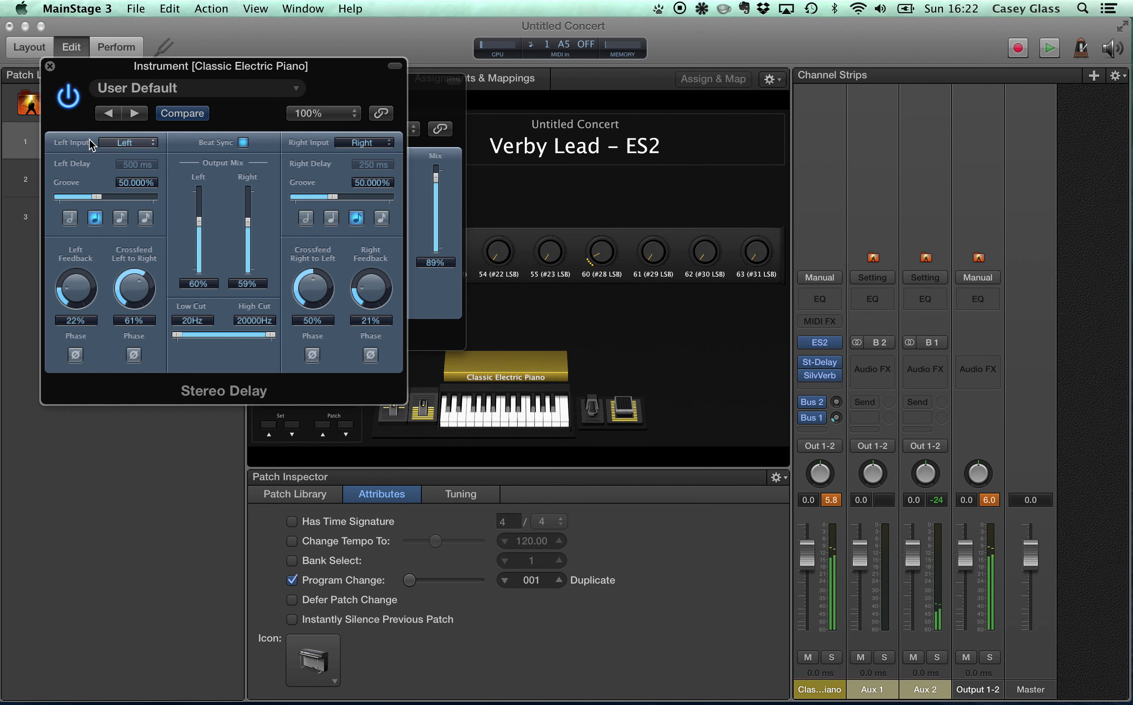
{"action": "left_click", "coordinate": [50, 66]}
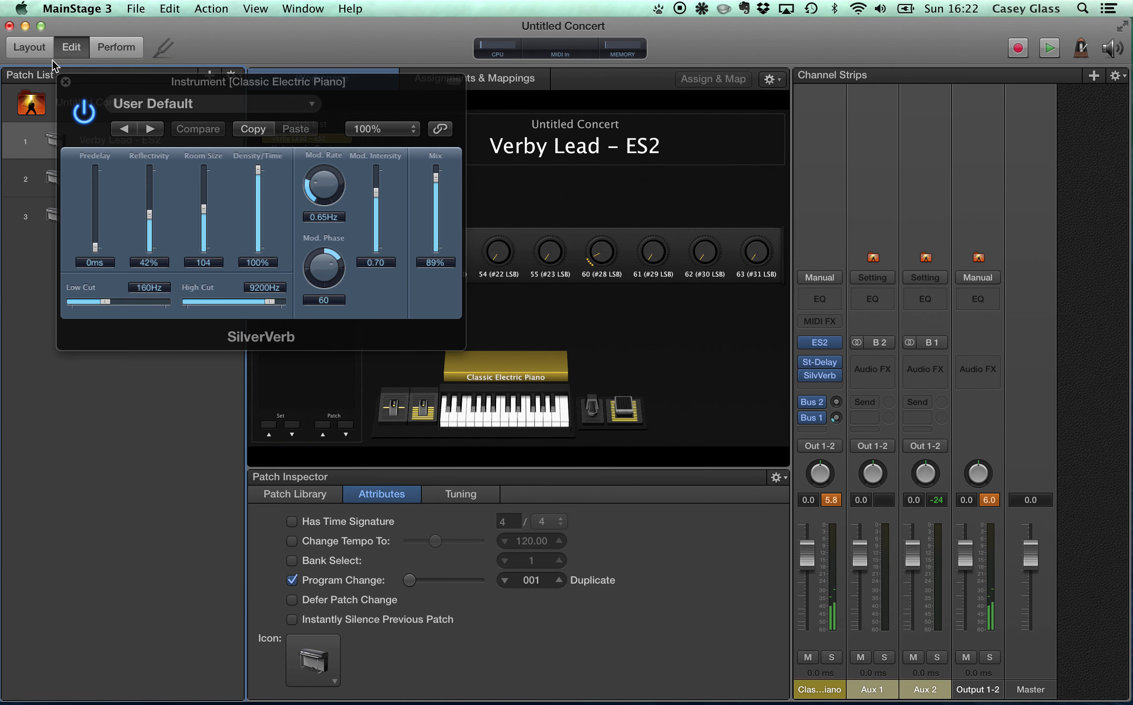